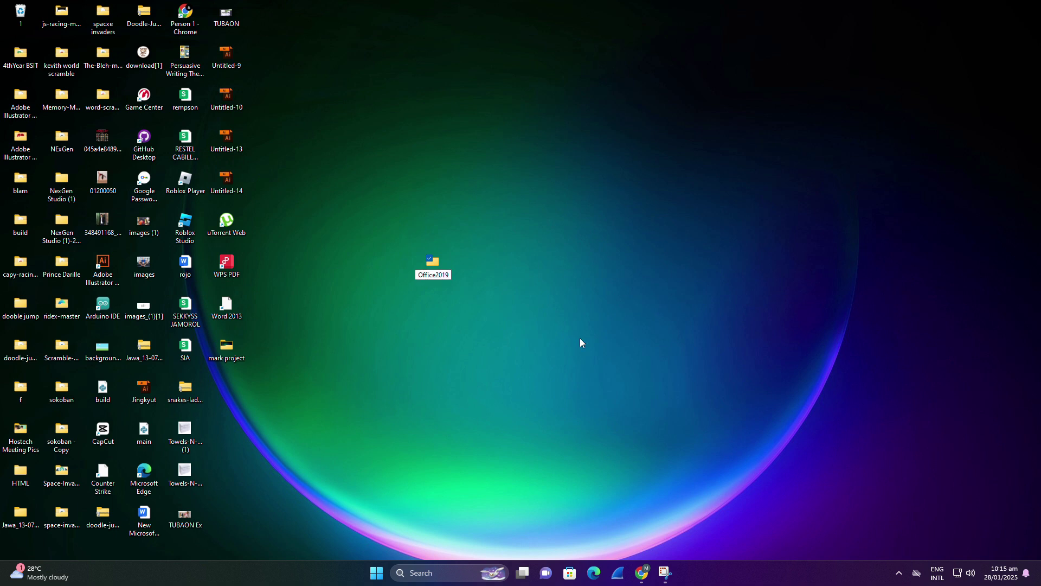
- Name the new desktop folder Office2019
{"action": "key", "text": "Return"}
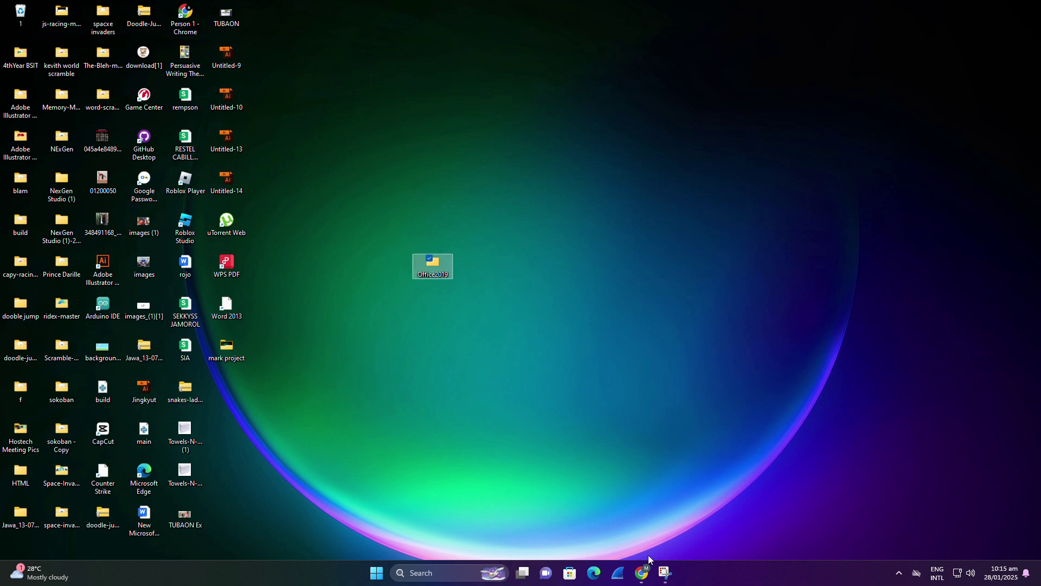
- Switch to Chrome and search Google for "office deployment tool"
{"action": "mouse_move", "coordinate": [636, 585]}
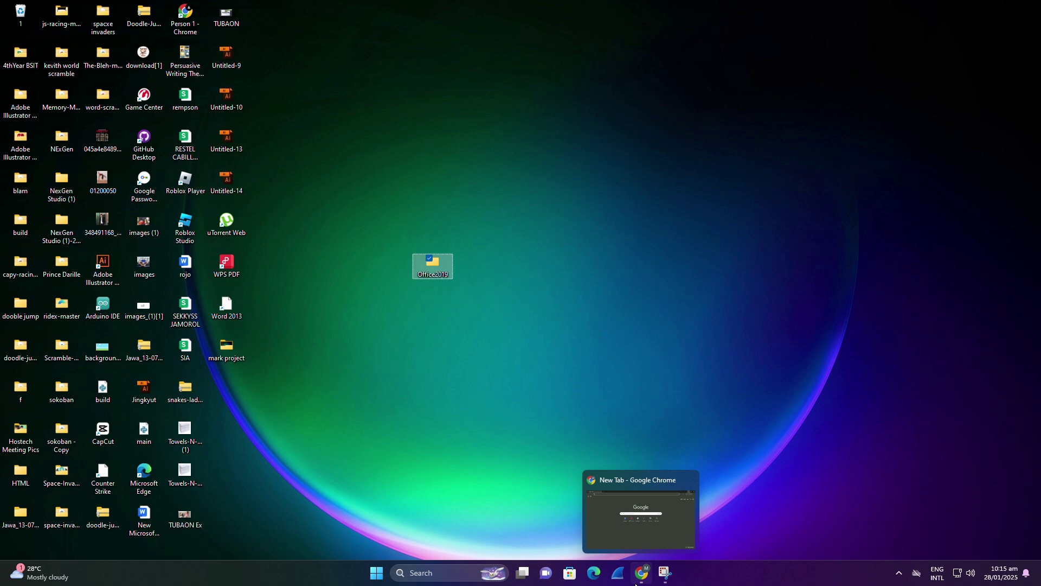
{"action": "left_click", "coordinate": [662, 505]}
{"action": "left_click", "coordinate": [469, 223]}
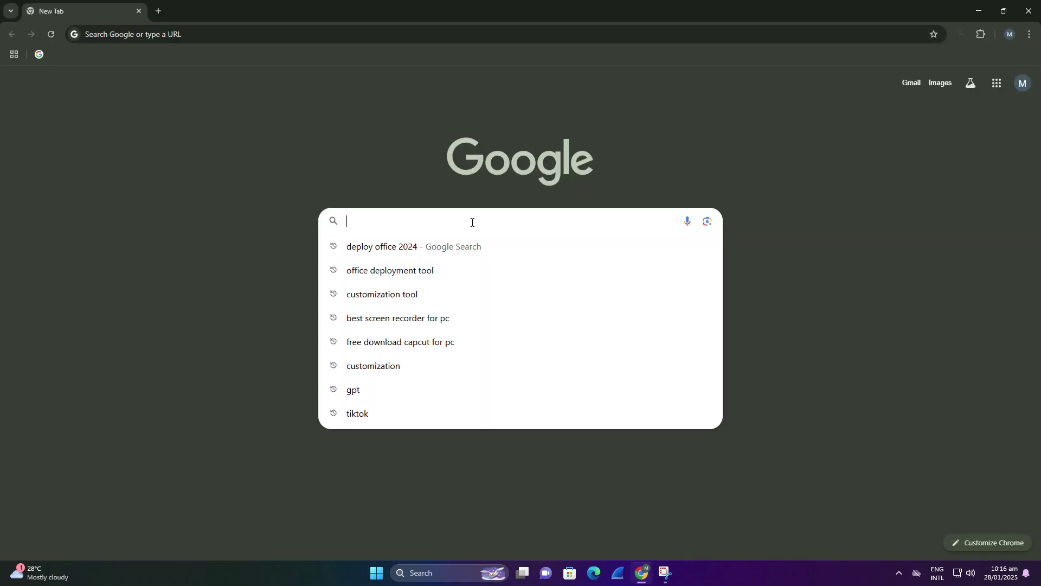
{"action": "left_click", "coordinate": [432, 270]}
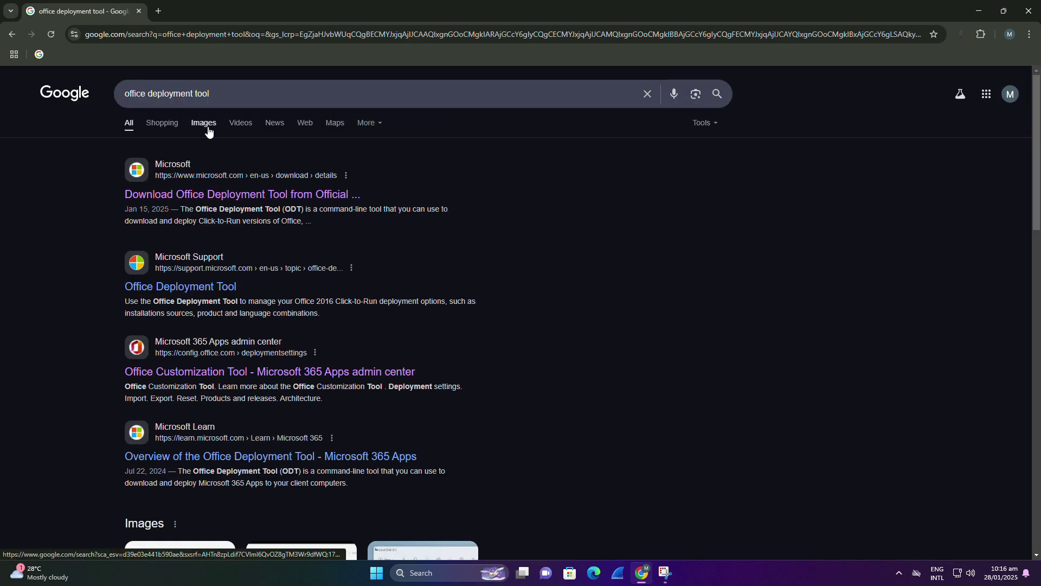
- Open the official Microsoft result for the Office Deployment Tool and download the tool
{"action": "triple_click", "coordinate": [157, 93]}
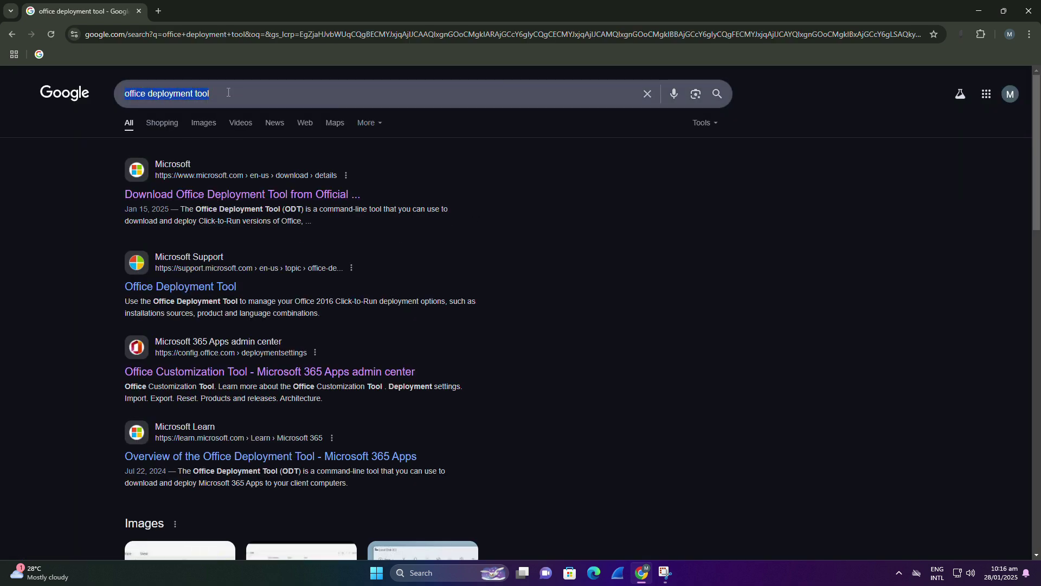
{"action": "left_click", "coordinate": [34, 127]}
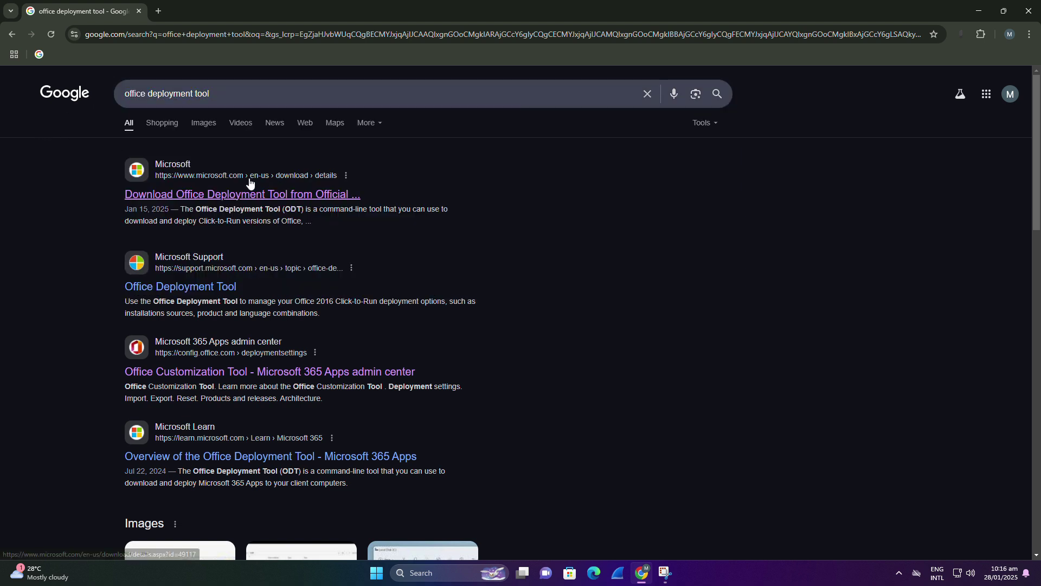
{"action": "left_click", "coordinate": [225, 196]}
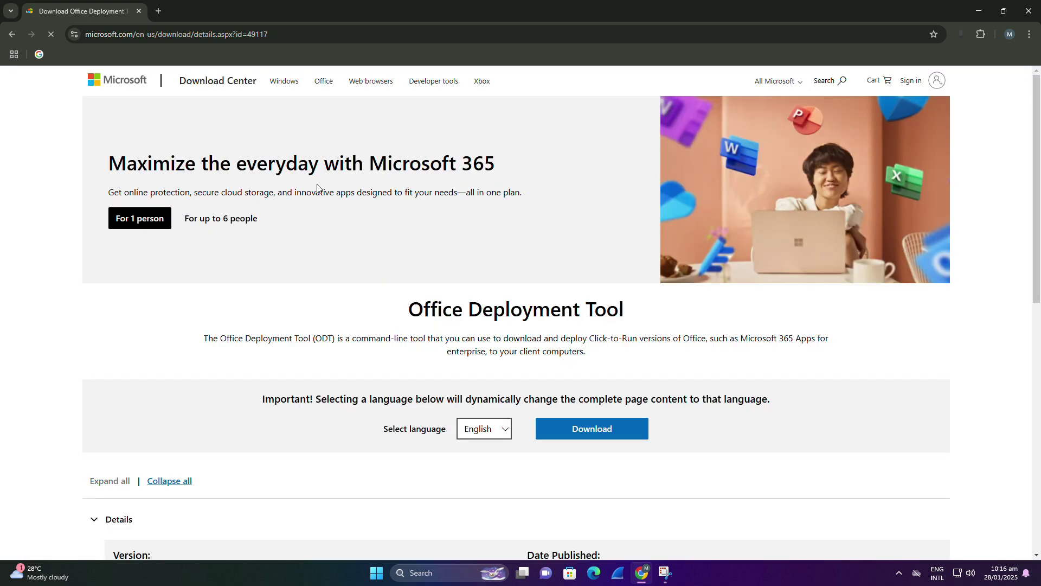
{"action": "left_click", "coordinate": [606, 437]}
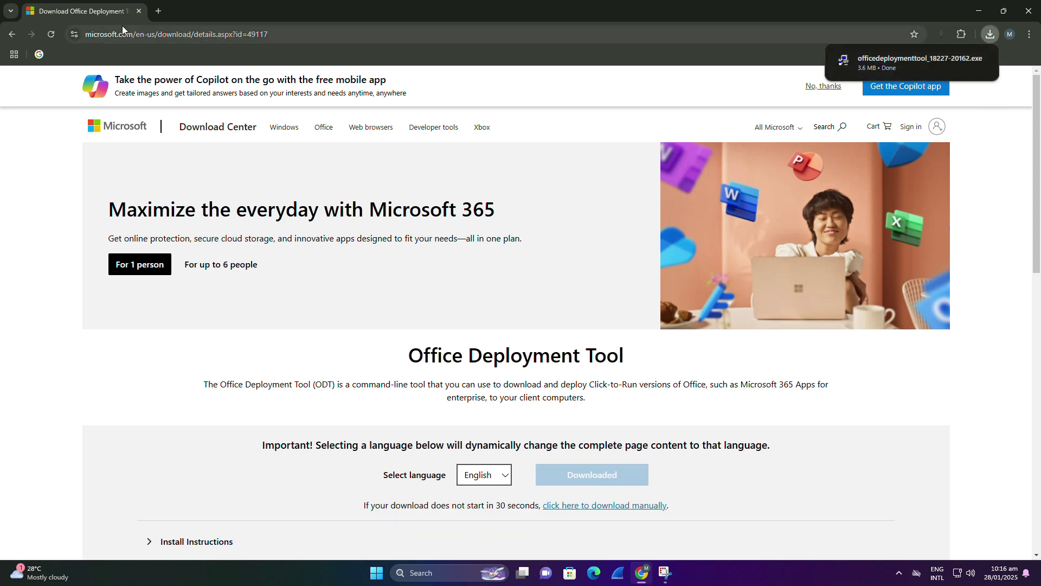
- Search Google for "customization tool" in a new browser tab and open the Office Customization Tool page of the Microsoft 365 Apps admin center
{"action": "left_click", "coordinate": [157, 11]}
{"action": "left_click", "coordinate": [356, 219]}
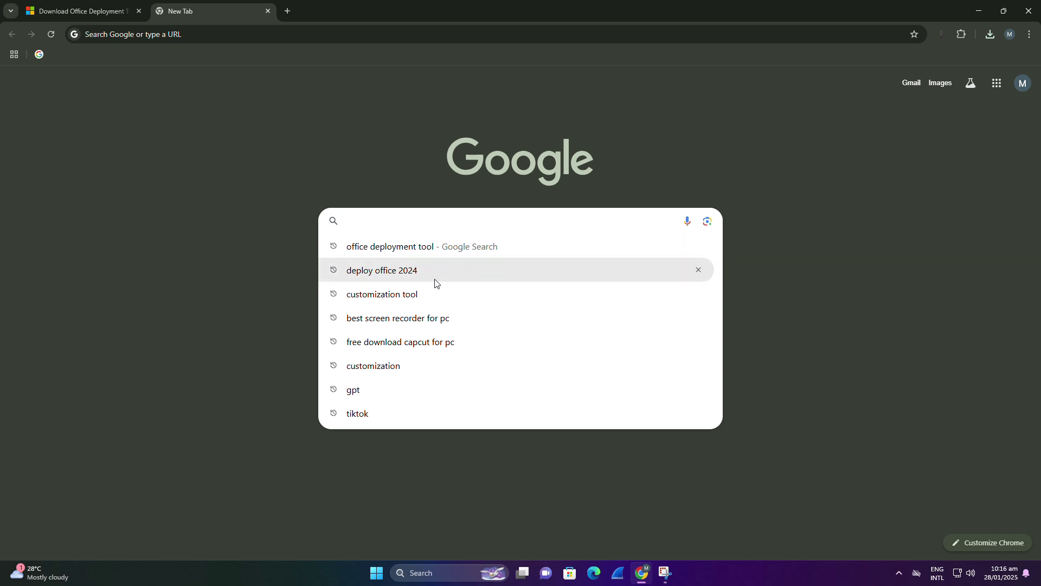
{"action": "left_click", "coordinate": [405, 295]}
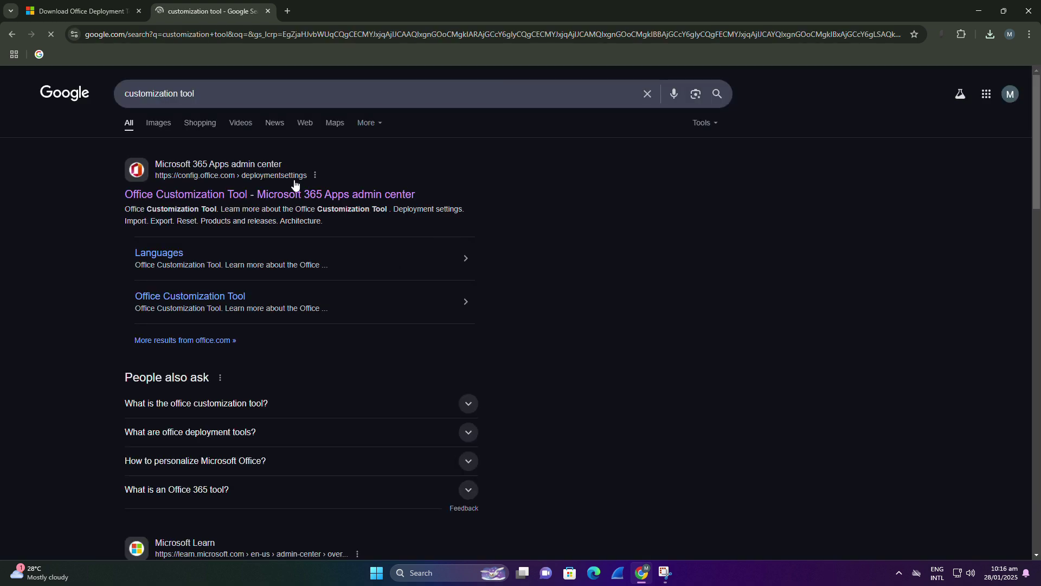
{"action": "triple_click", "coordinate": [232, 85]}
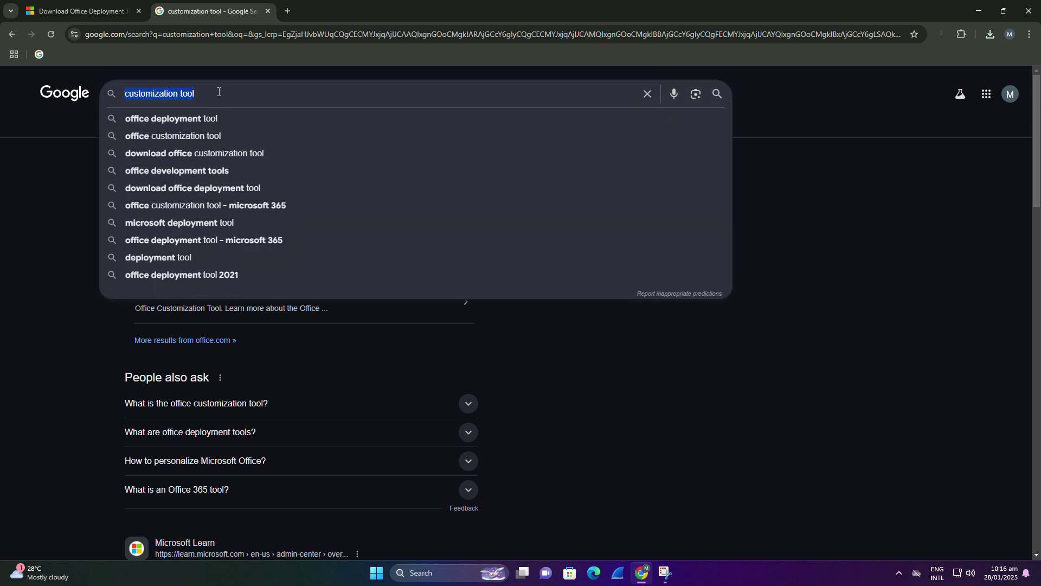
{"action": "left_click", "coordinate": [66, 130]}
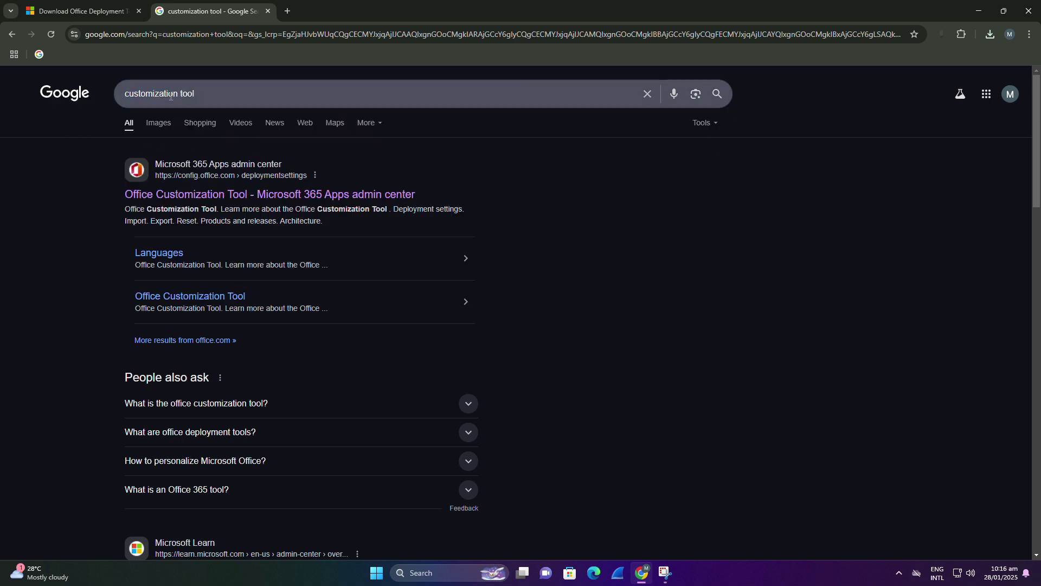
{"action": "triple_click", "coordinate": [172, 96]}
{"action": "left_click", "coordinate": [73, 107]}
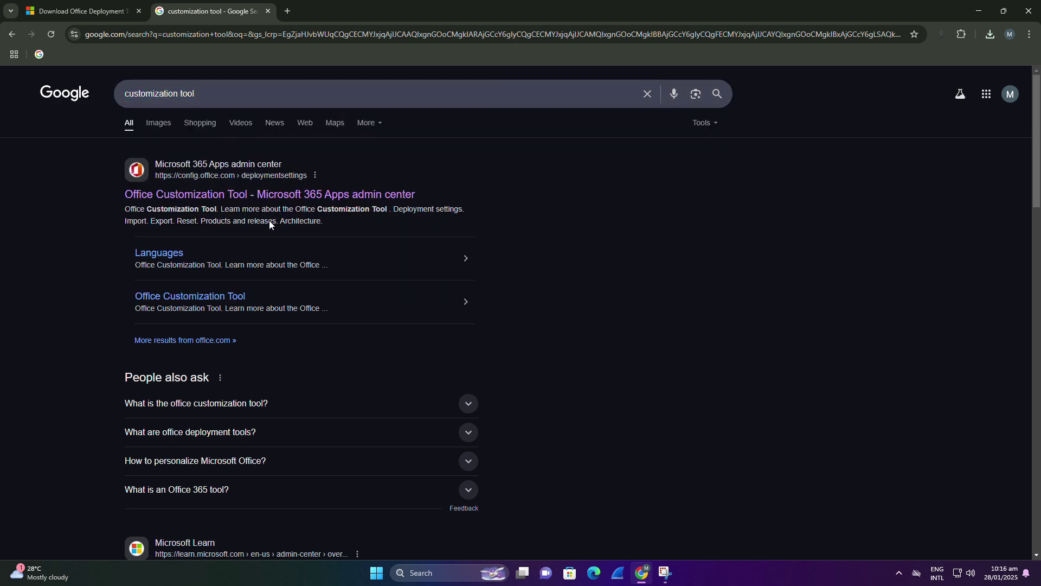
{"action": "left_click", "coordinate": [263, 195]}
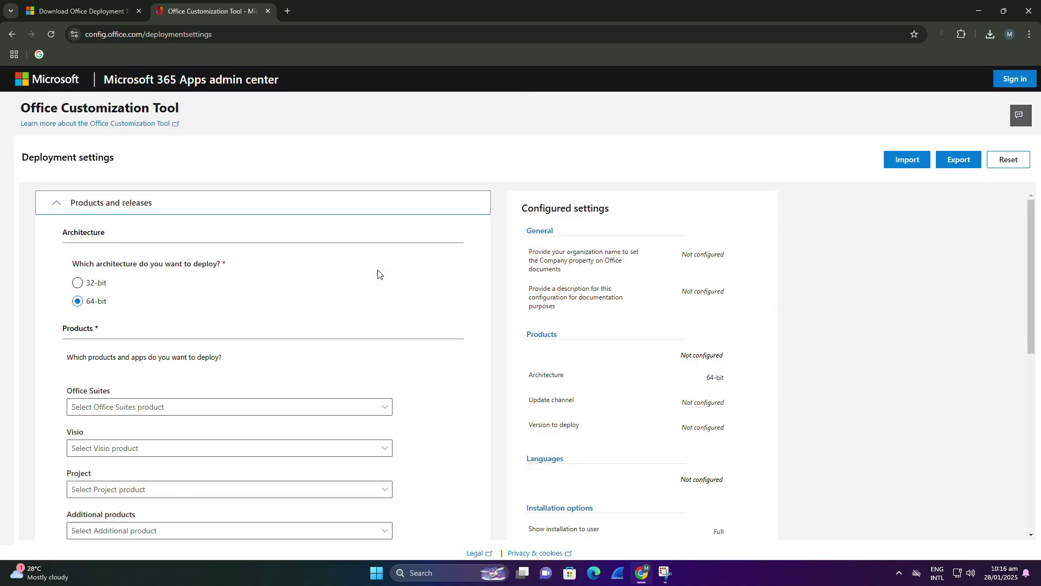
- Select Office Standard 2019 - Volume License as the Office suite and complete the Products and releases section
{"action": "scroll", "coordinate": [95, 309], "scroll_direction": "down", "scroll_amount": 3}
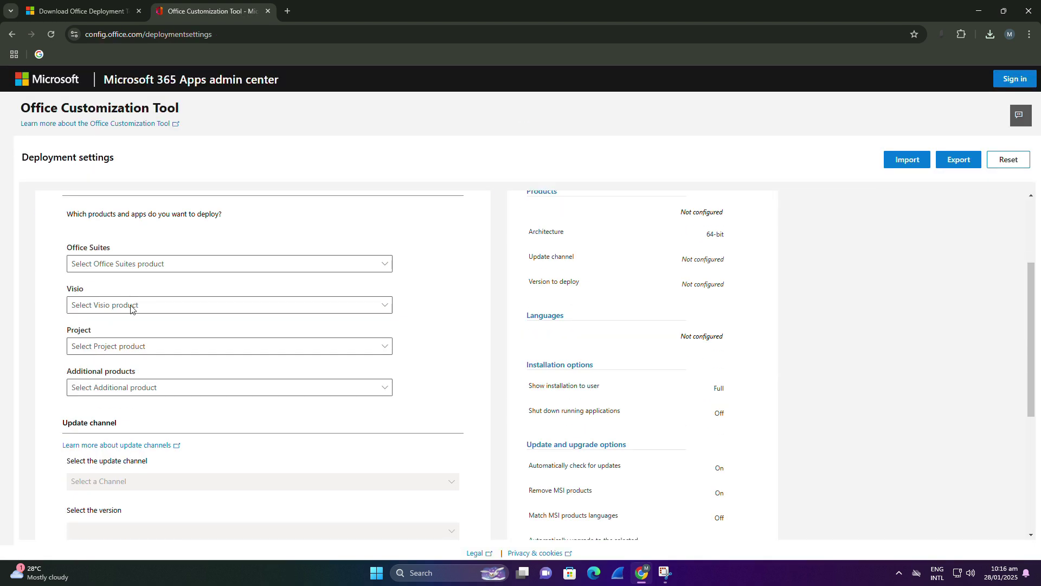
{"action": "left_click", "coordinate": [150, 261]}
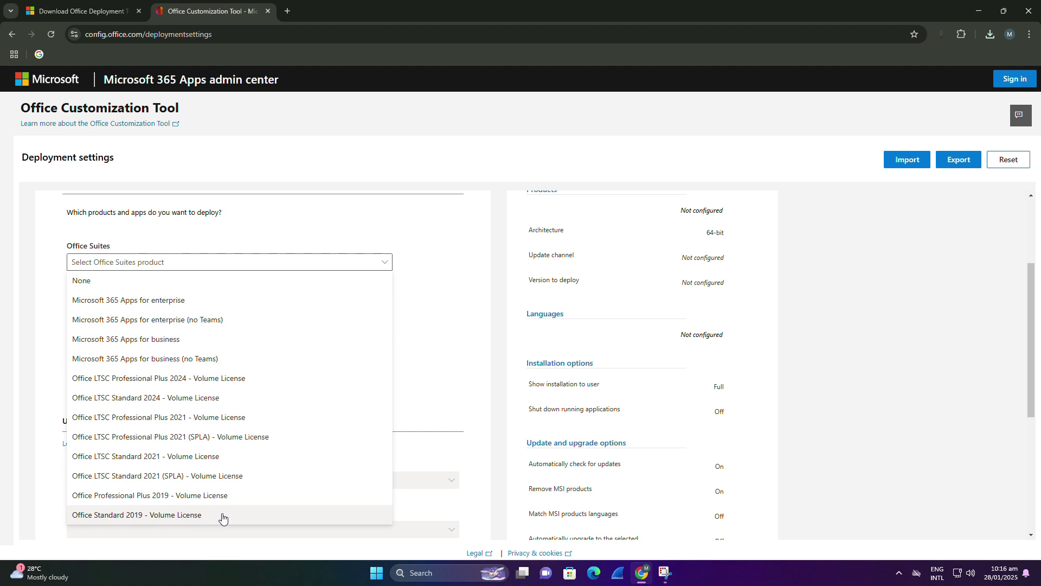
{"action": "left_click", "coordinate": [195, 515]}
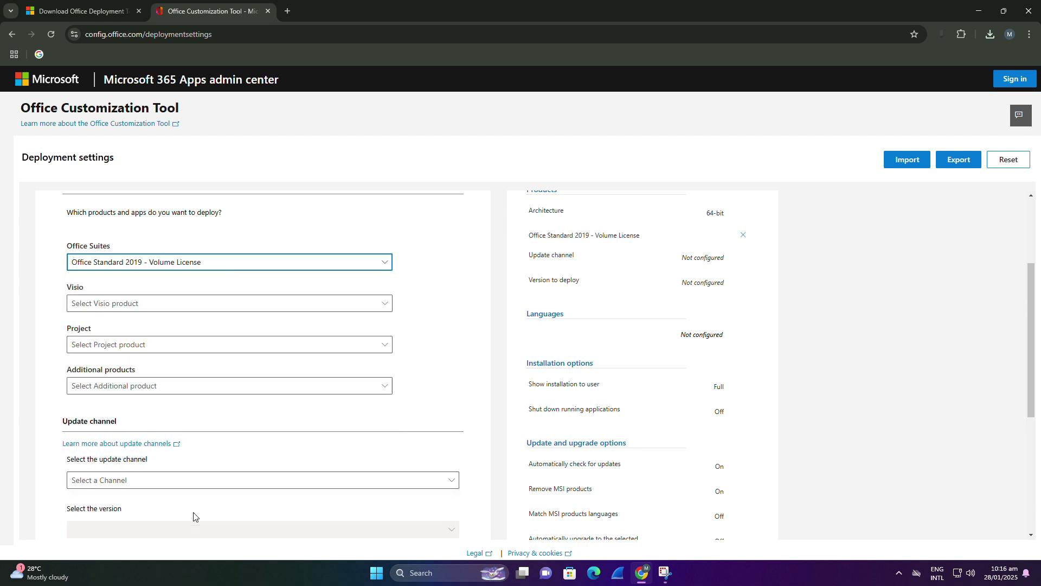
{"action": "scroll", "coordinate": [222, 363], "scroll_direction": "down", "scroll_amount": 1}
{"action": "scroll", "coordinate": [222, 364], "scroll_direction": "down", "scroll_amount": 4}
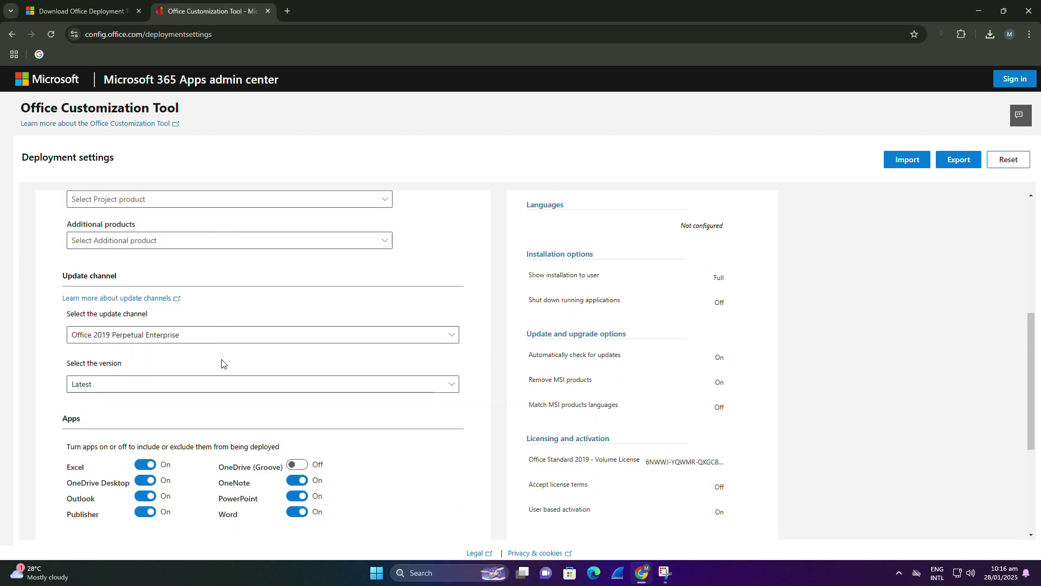
{"action": "left_click", "coordinate": [88, 405]}
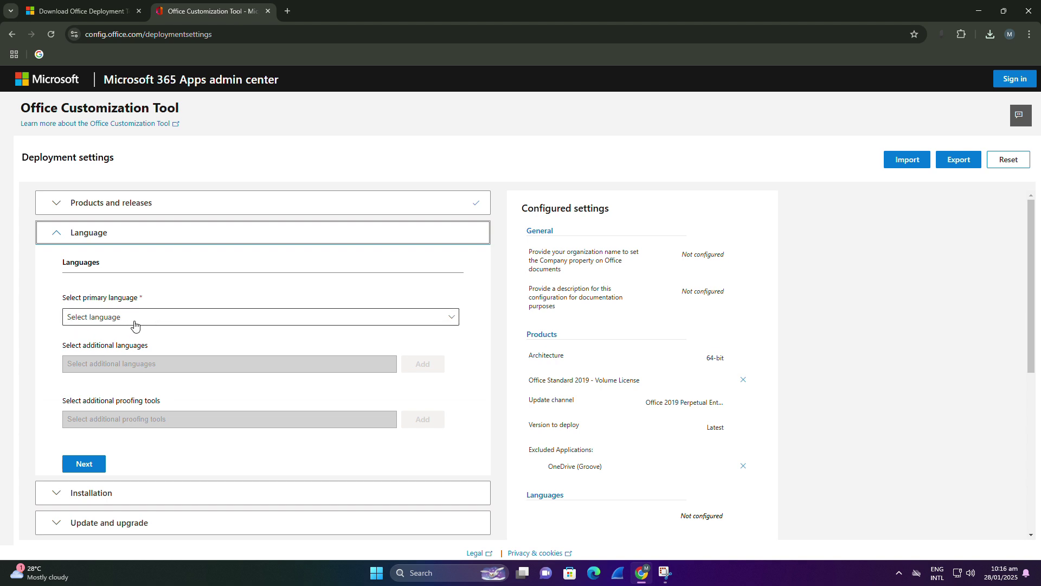
- Set the primary language to English (United States) and accept the default installation options
{"action": "left_click", "coordinate": [135, 322]}
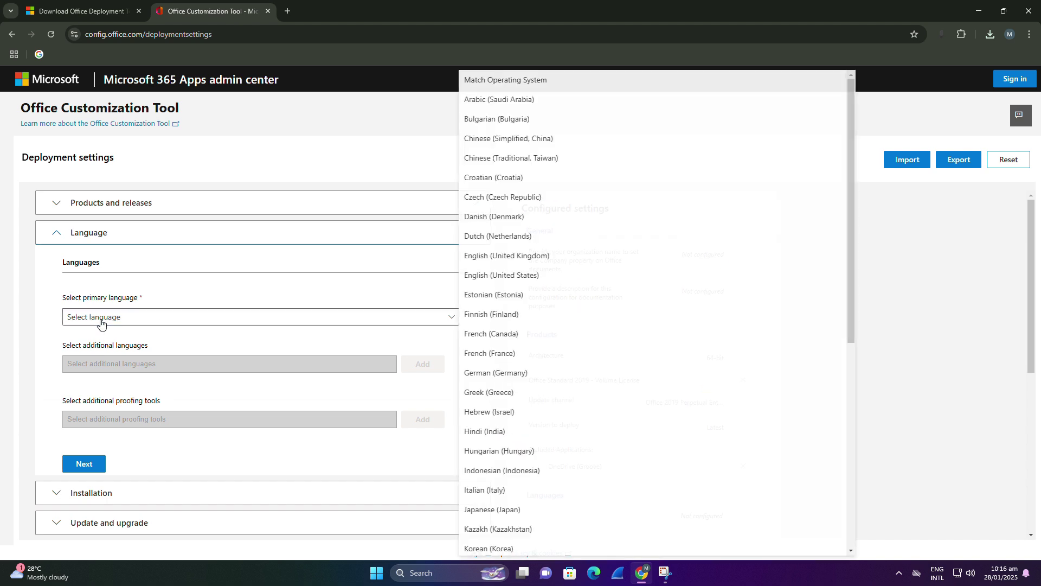
{"action": "left_click", "coordinate": [487, 275]}
{"action": "scroll", "coordinate": [218, 330], "scroll_direction": "down", "scroll_amount": 2}
{"action": "left_click", "coordinate": [85, 391]}
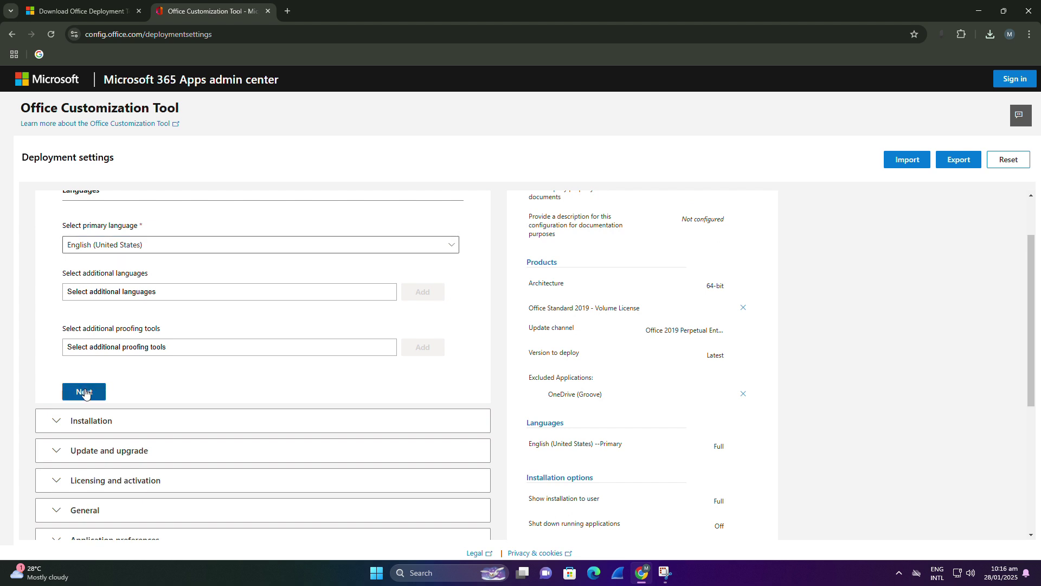
{"action": "scroll", "coordinate": [103, 347], "scroll_direction": "down", "scroll_amount": 4}
{"action": "left_click", "coordinate": [92, 259]}
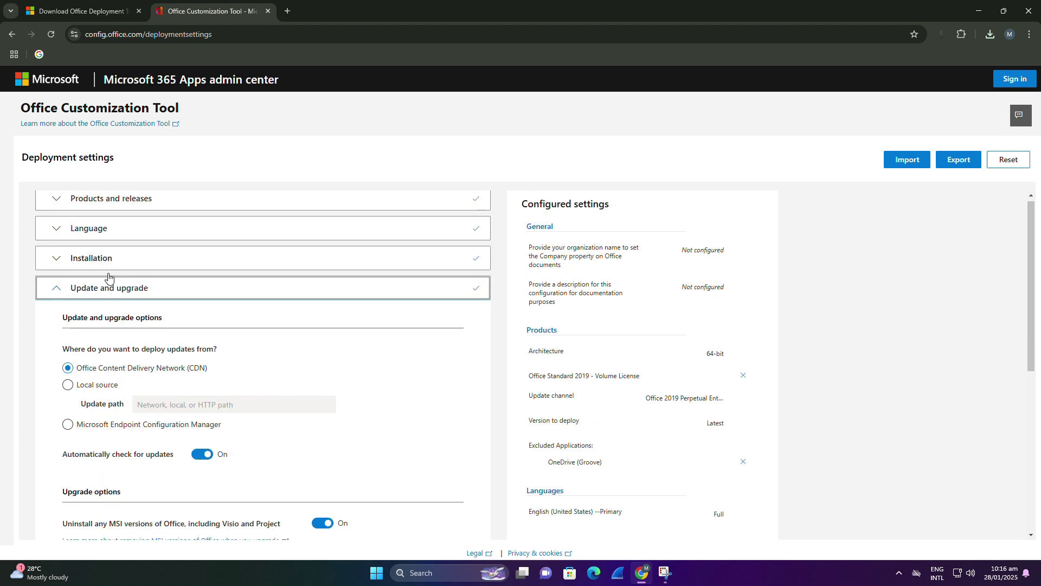
- Turn off uninstalling MSI versions of Office and complete the Update and upgrade section
{"action": "scroll", "coordinate": [108, 276], "scroll_direction": "down", "scroll_amount": 5}
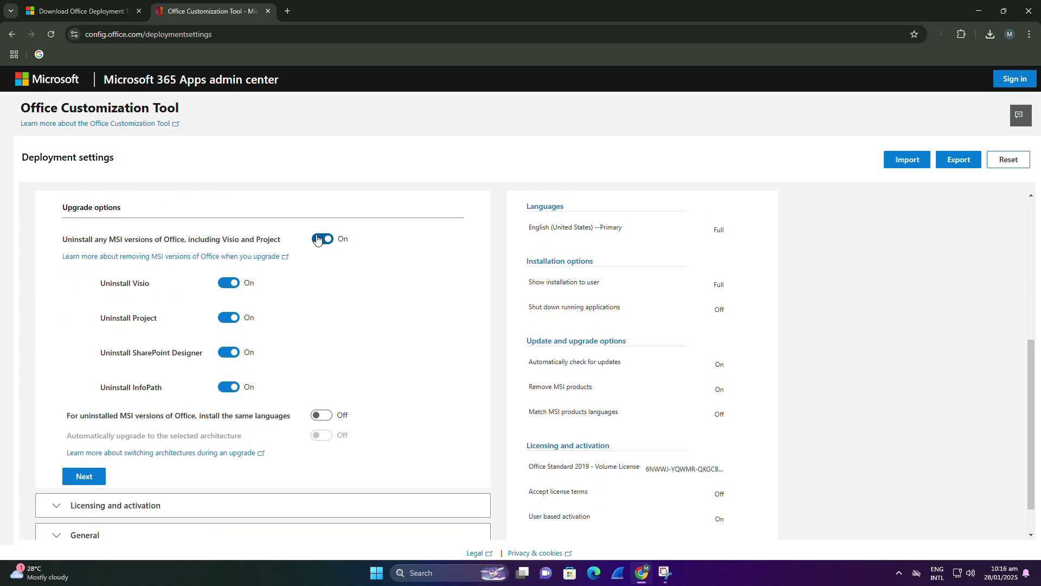
{"action": "scroll", "coordinate": [317, 238], "scroll_direction": "up", "scroll_amount": 1}
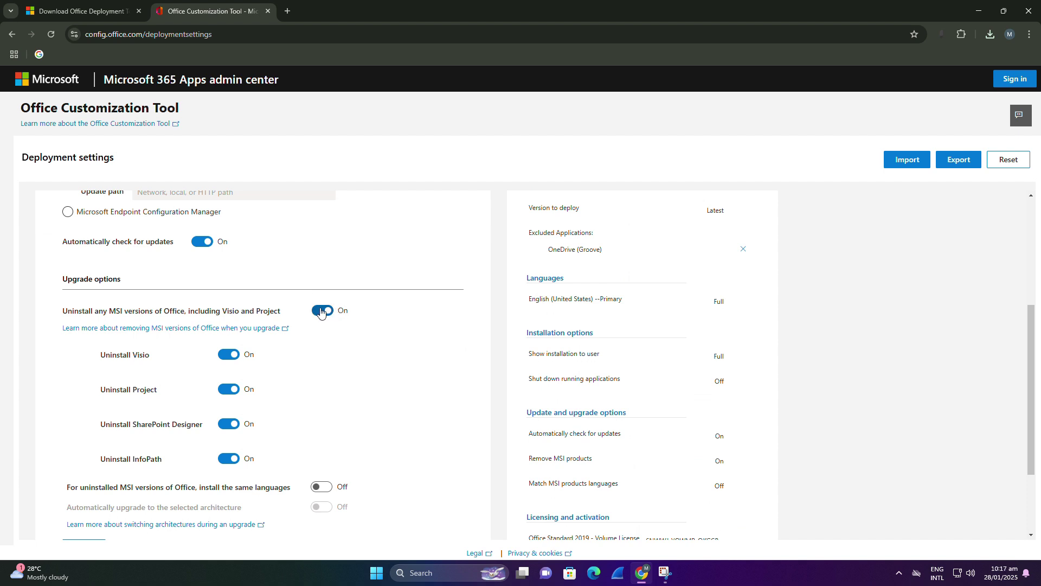
{"action": "left_click", "coordinate": [323, 310]}
{"action": "scroll", "coordinate": [313, 314], "scroll_direction": "down", "scroll_amount": 2}
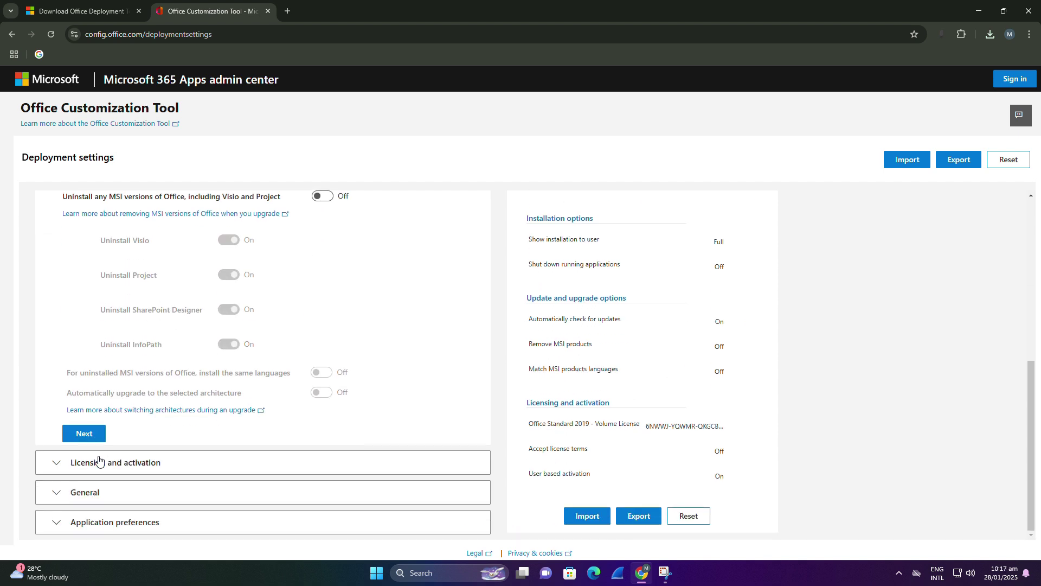
{"action": "left_click", "coordinate": [84, 436]}
- Accept the default licensing, general and application preference settings and finish the deployment configuration
{"action": "scroll", "coordinate": [83, 433], "scroll_direction": "down", "scroll_amount": 5}
{"action": "left_click", "coordinate": [99, 347]}
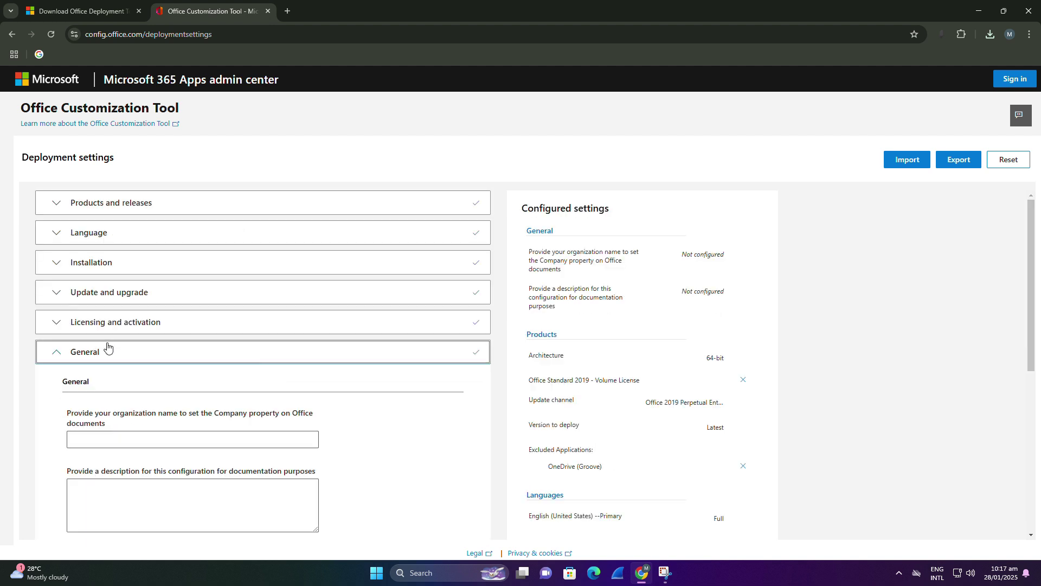
{"action": "scroll", "coordinate": [108, 347], "scroll_direction": "down", "scroll_amount": 5}
{"action": "left_click", "coordinate": [101, 269]}
{"action": "scroll", "coordinate": [111, 276], "scroll_direction": "down", "scroll_amount": 4}
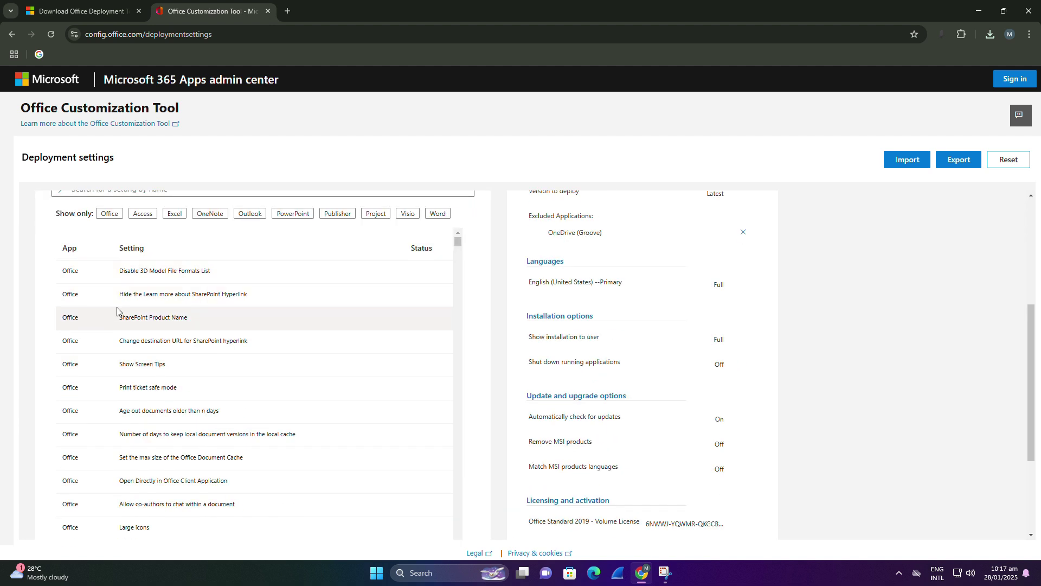
{"action": "scroll", "coordinate": [117, 310], "scroll_direction": "down", "scroll_amount": 3}
{"action": "left_click_drag", "start_coordinate": [1032, 307], "coordinate": [1032, 377]}
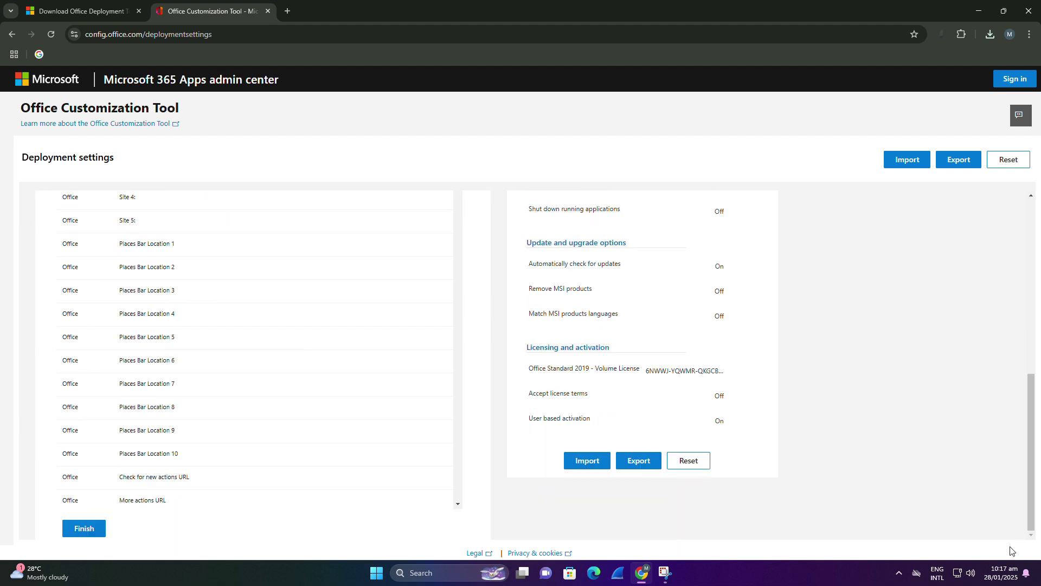
{"action": "left_click", "coordinate": [82, 529]}
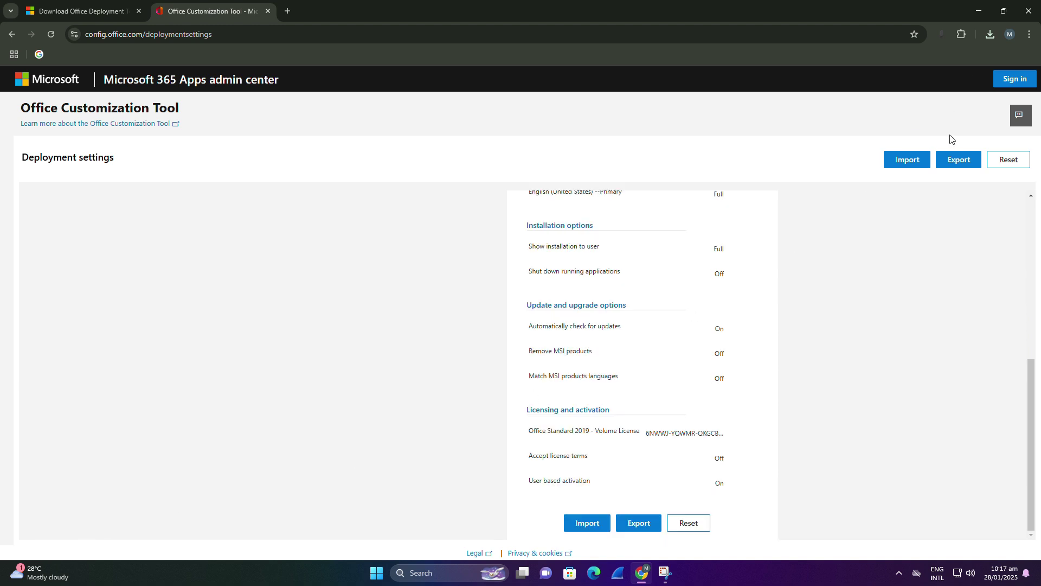
- Export the deployment settings as Configuration, choosing Keep Current Settings for the default file format and accepting the license agreement
{"action": "left_click", "coordinate": [964, 164]}
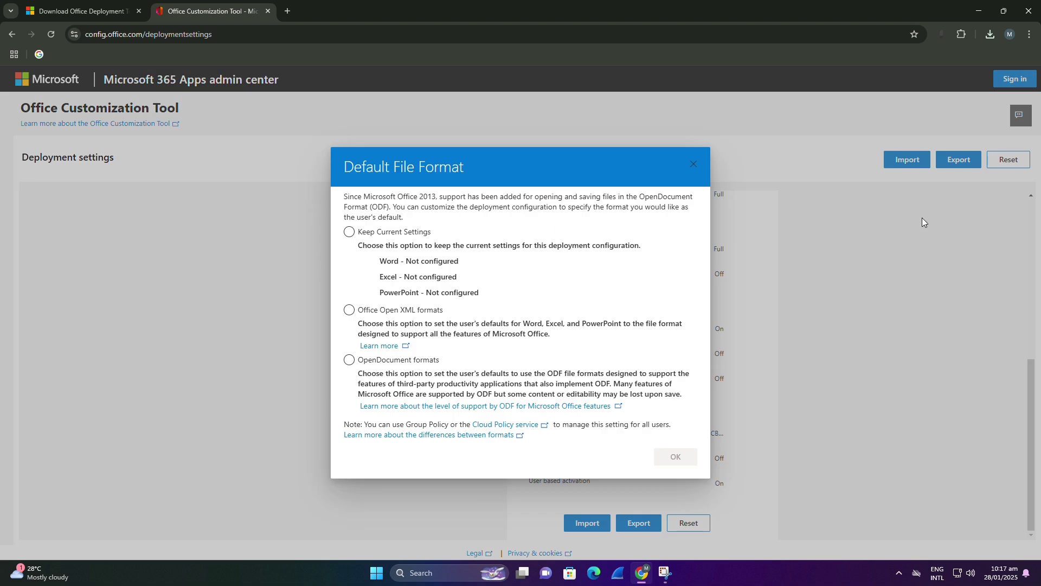
{"action": "left_click", "coordinate": [350, 232]}
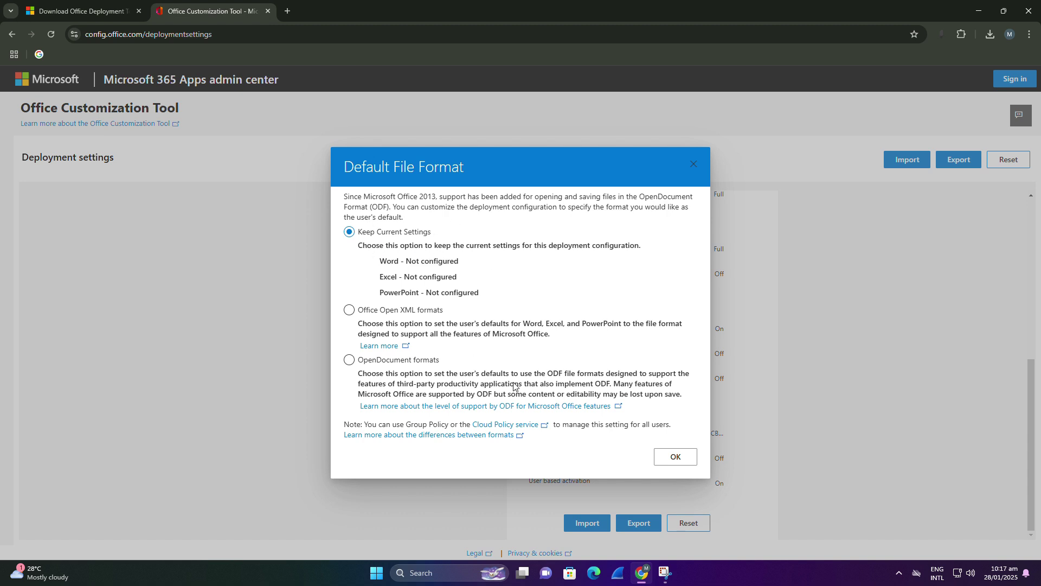
{"action": "left_click", "coordinate": [669, 459]}
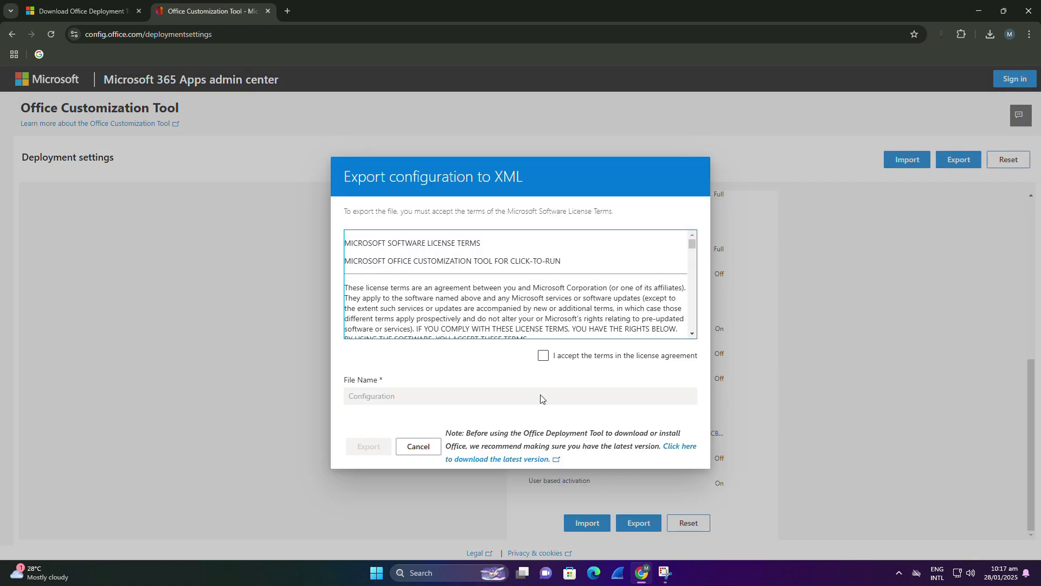
{"action": "left_click", "coordinate": [548, 357]}
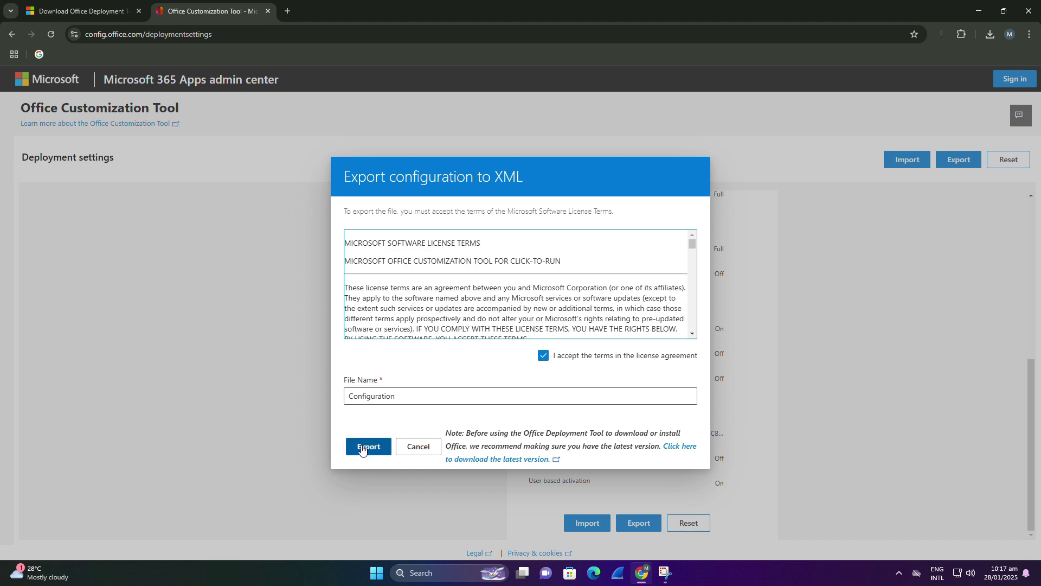
{"action": "left_click", "coordinate": [367, 446]}
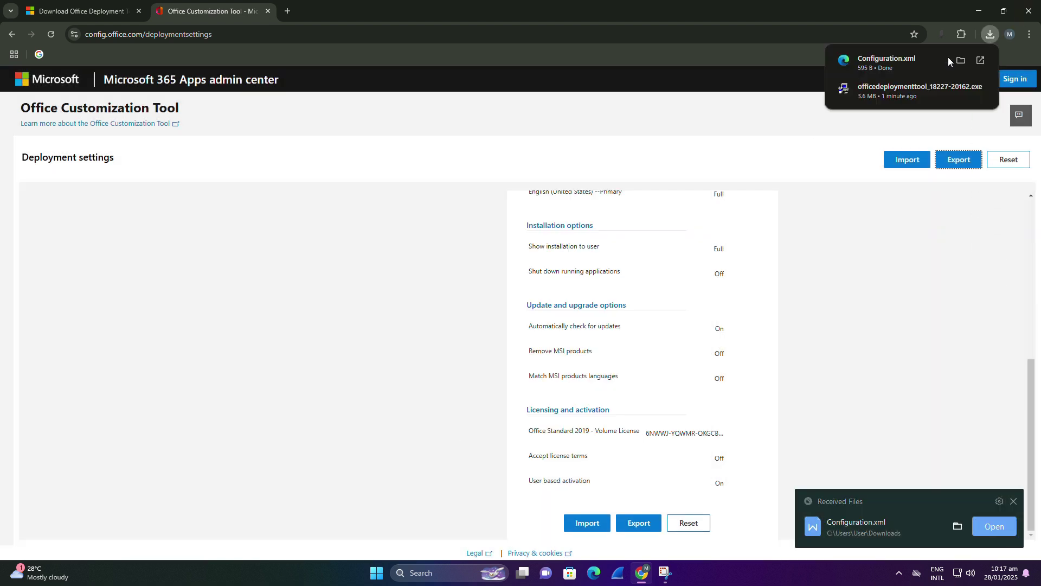
- Show the exported Configuration.xml in its download folder
{"action": "left_click", "coordinate": [959, 61]}
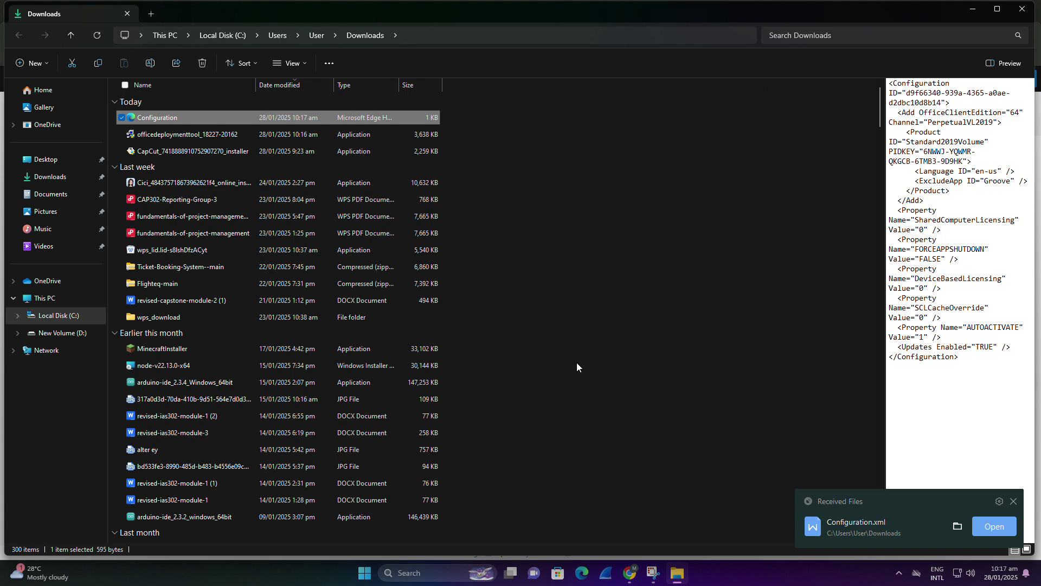
- Cut the exported Configuration file from the Downloads folder
{"action": "left_click", "coordinate": [237, 135], "text": "ctrl"}
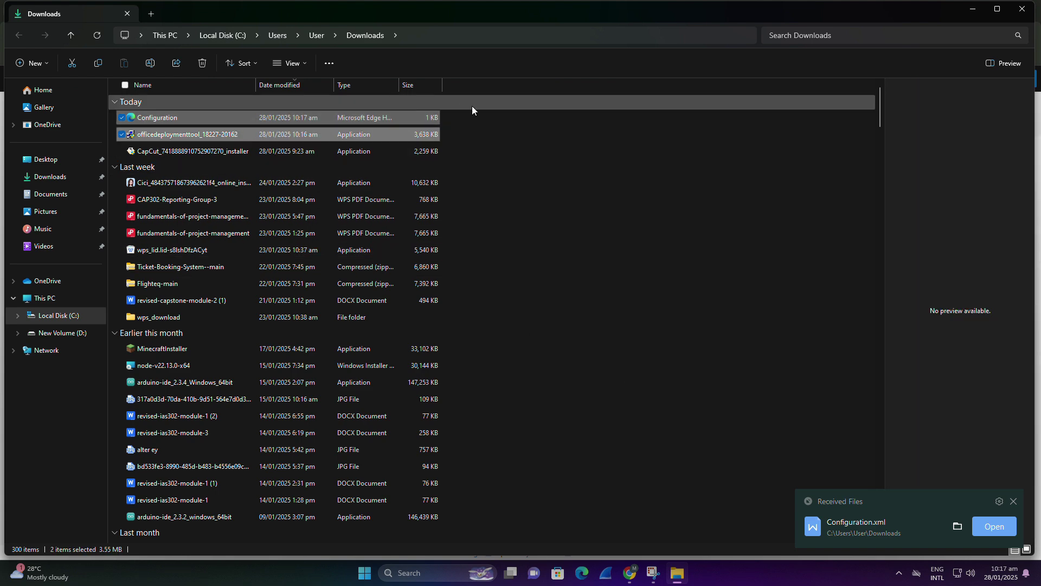
{"action": "left_click", "coordinate": [491, 138]}
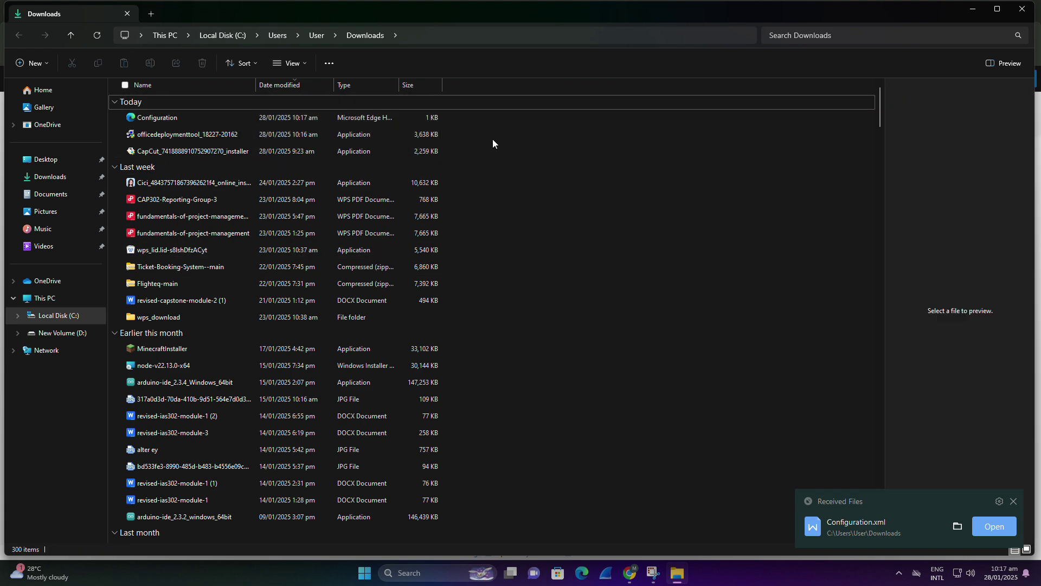
{"action": "left_click", "coordinate": [239, 132]}
{"action": "left_click", "coordinate": [243, 121]}
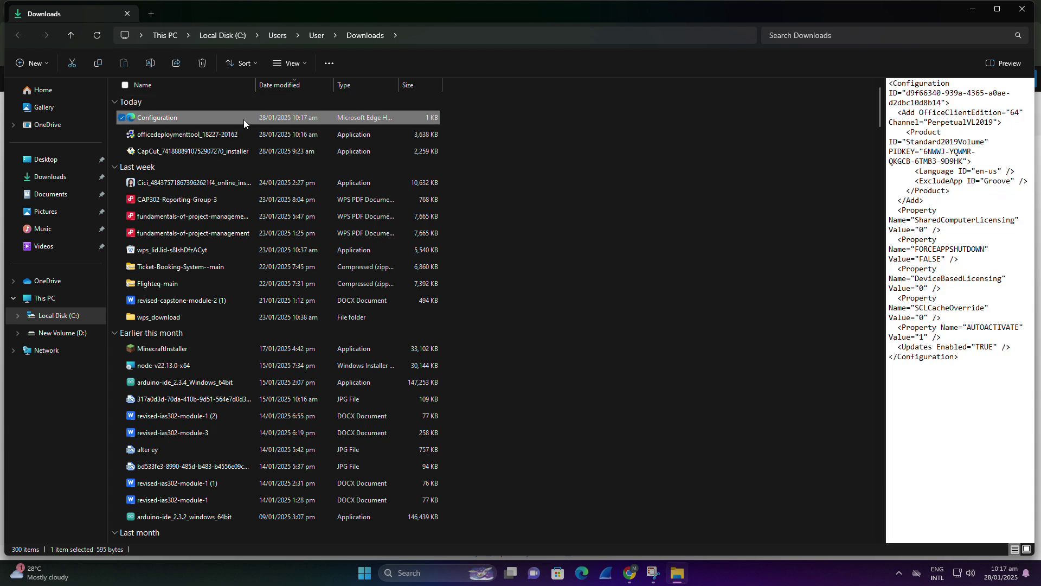
{"action": "right_click", "coordinate": [244, 121]}
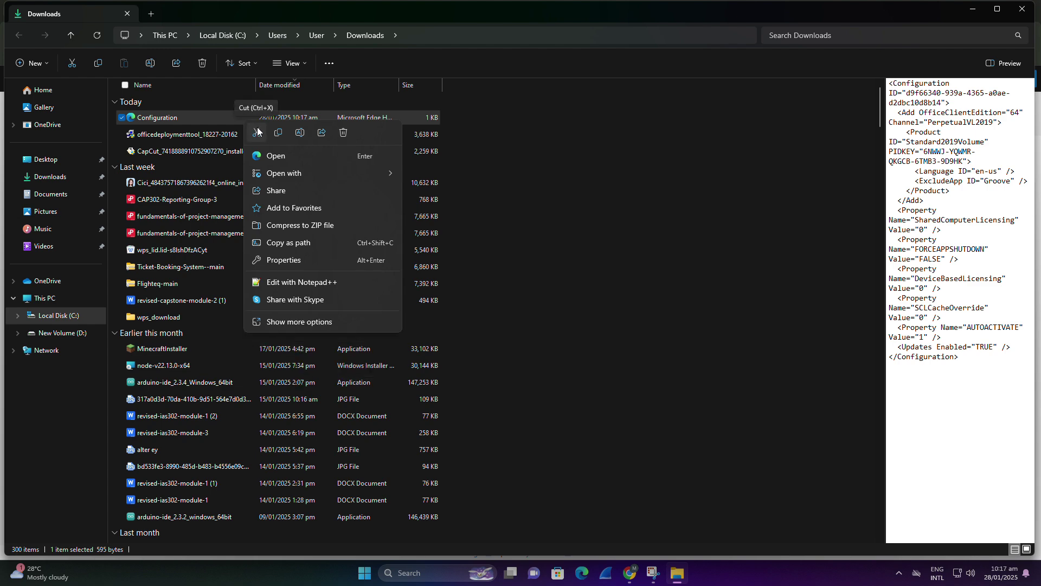
{"action": "left_click", "coordinate": [253, 138]}
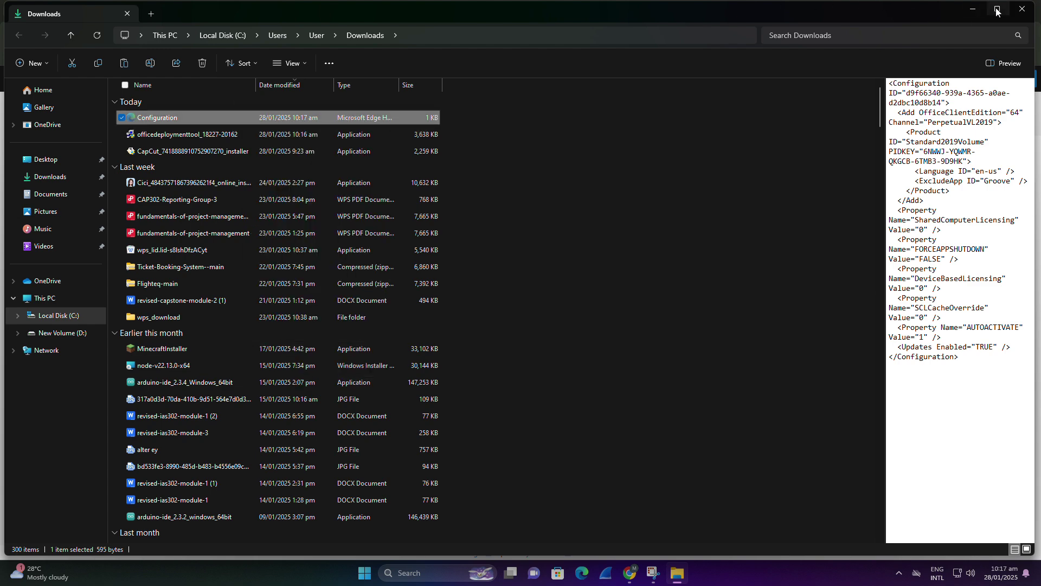
- Paste the Configuration file into the Office2019 folder on the desktop and refresh the folder contents
{"action": "left_click", "coordinate": [973, 12]}
{"action": "left_click", "coordinate": [990, 20]}
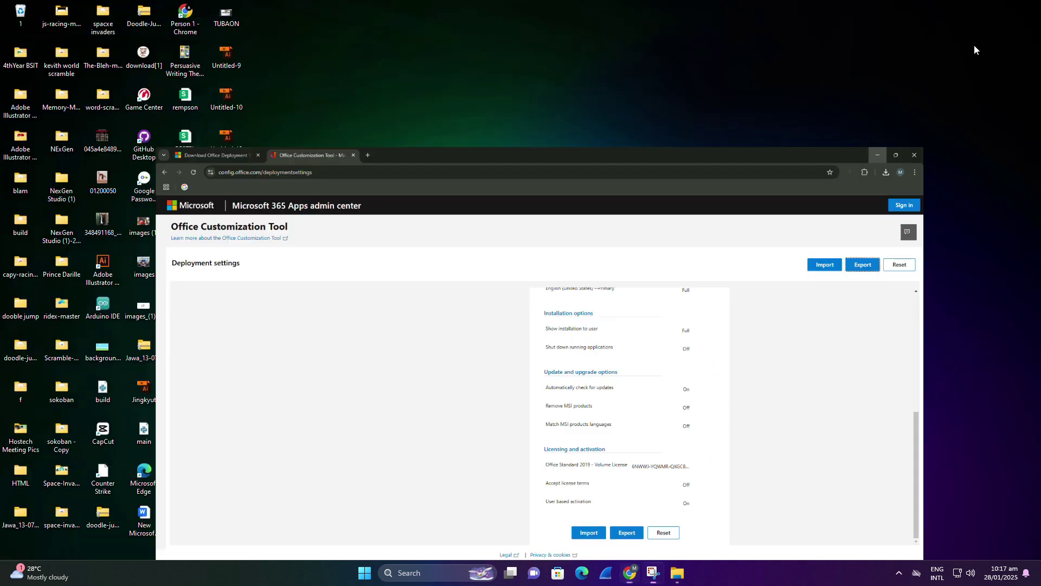
{"action": "double_click", "coordinate": [442, 265]}
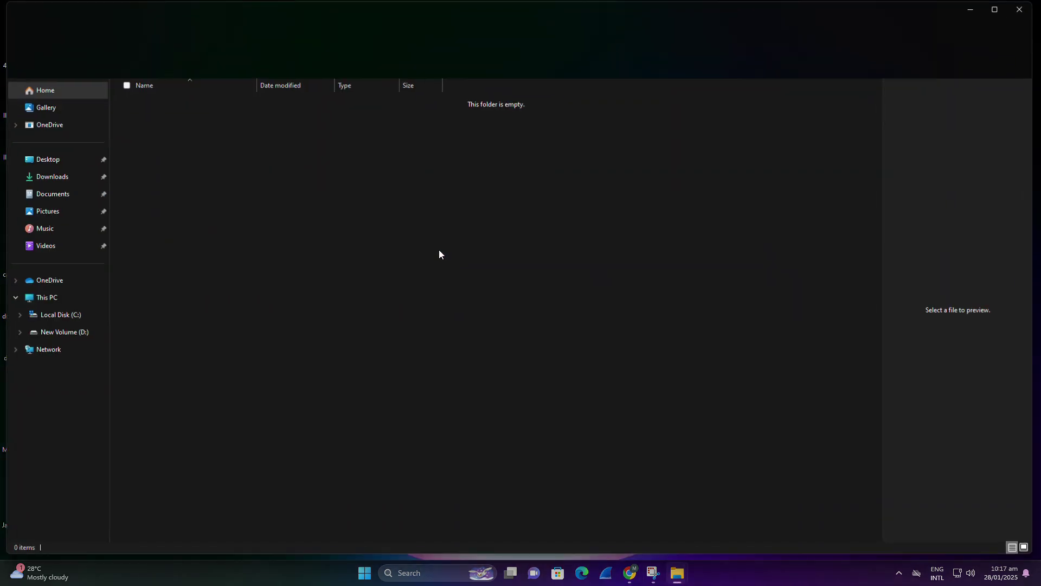
{"action": "right_click", "coordinate": [439, 235]}
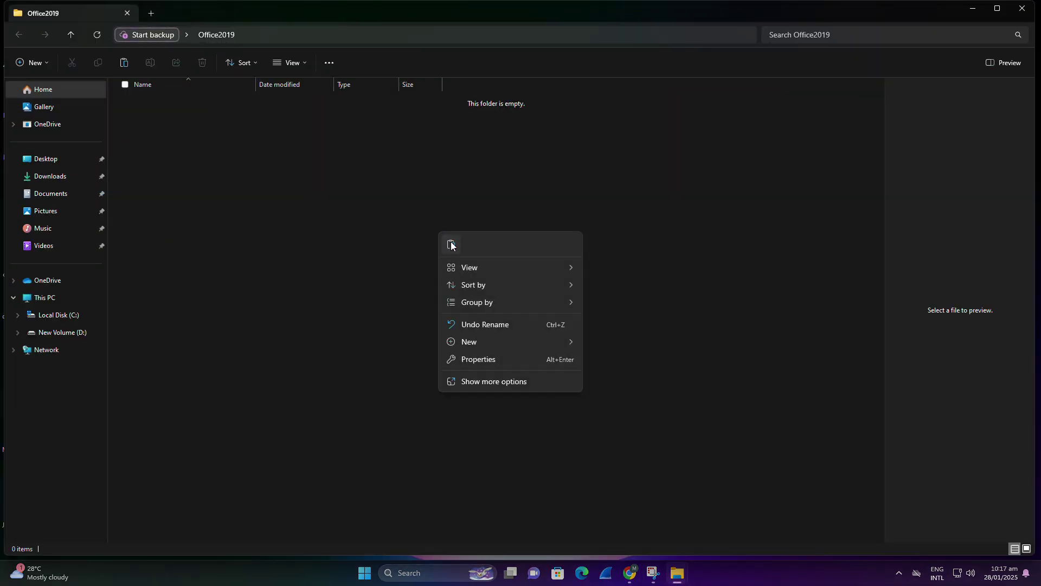
{"action": "left_click", "coordinate": [451, 244]}
{"action": "right_click", "coordinate": [377, 231]}
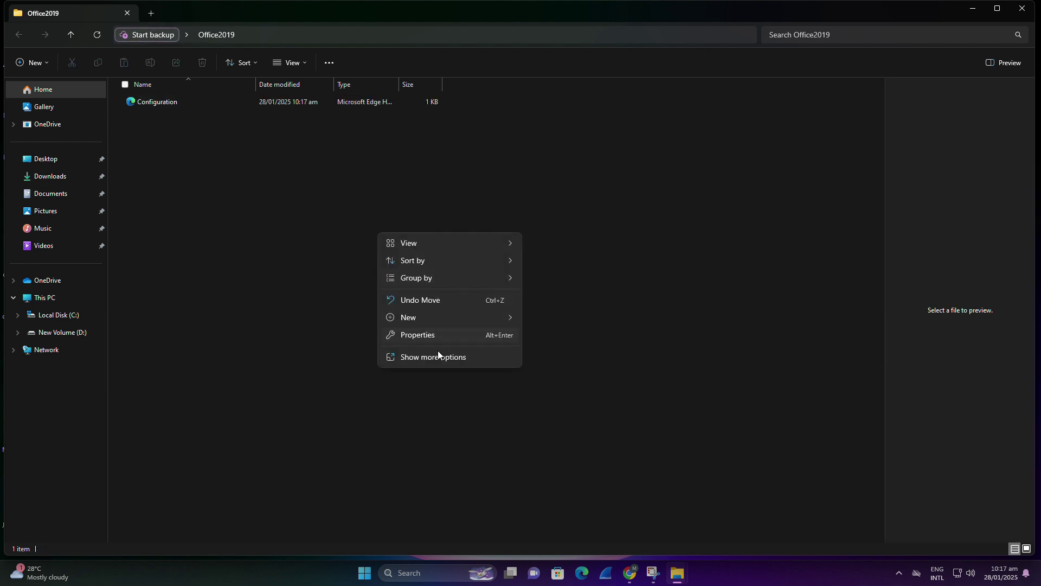
{"action": "left_click", "coordinate": [437, 354]}
{"action": "left_click", "coordinate": [415, 276]}
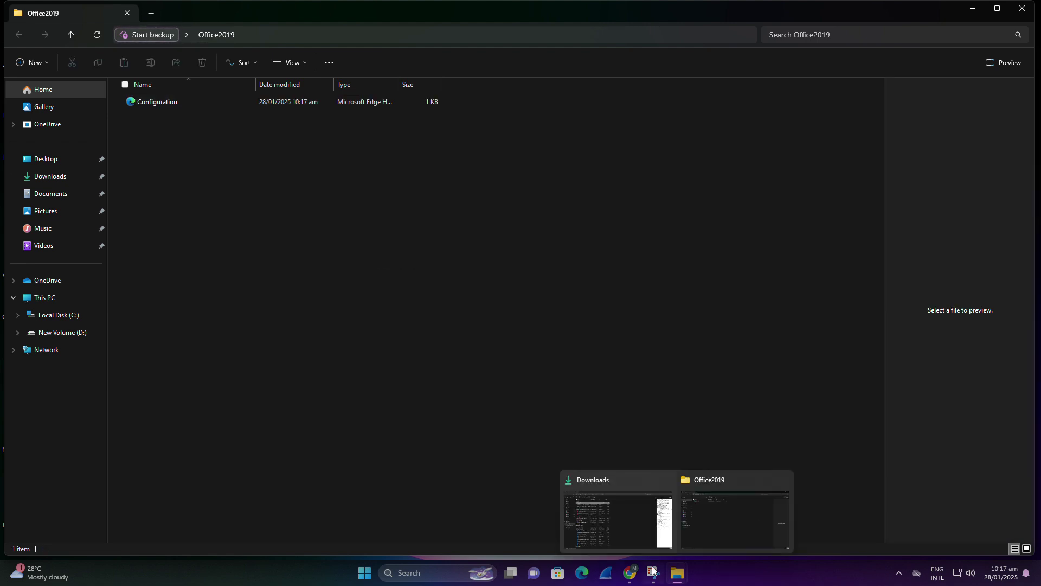
{"action": "mouse_move", "coordinate": [675, 575]}
{"action": "left_click", "coordinate": [627, 509]}
{"action": "left_click", "coordinate": [207, 116]}
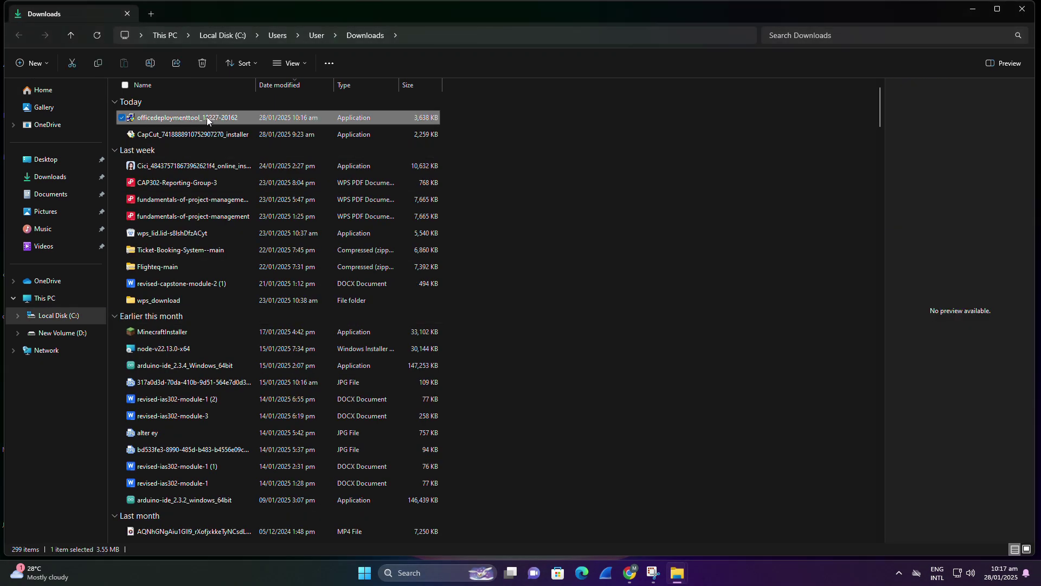
{"action": "right_click", "coordinate": [206, 117]}
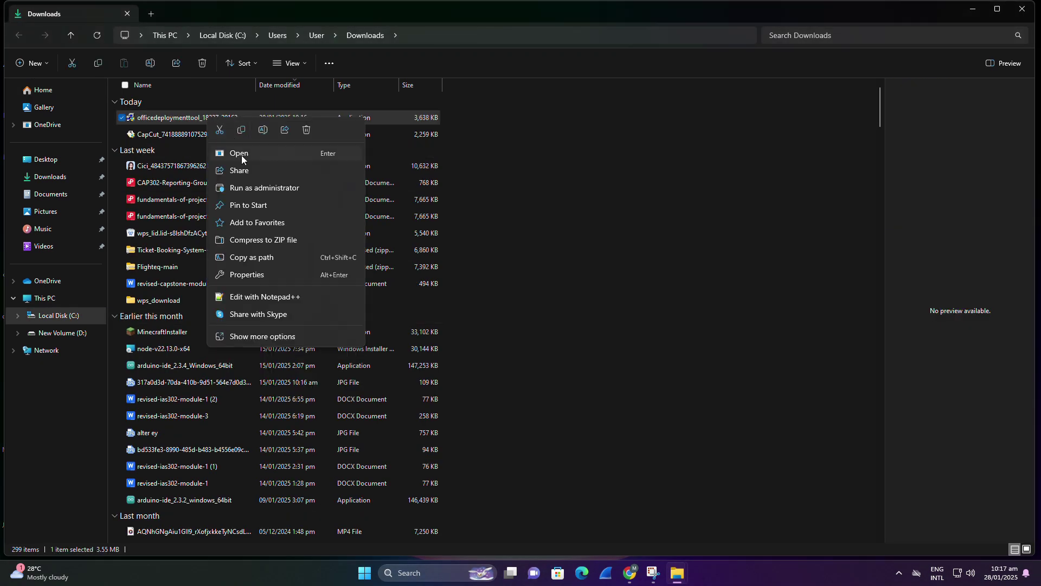
{"action": "left_click", "coordinate": [297, 187]}
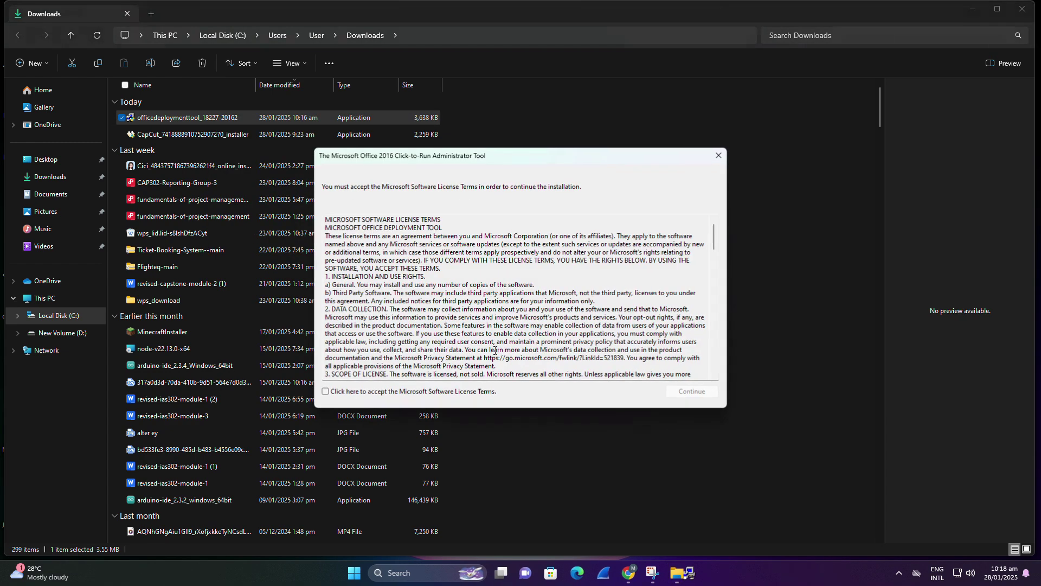
{"action": "left_click", "coordinate": [332, 394]}
{"action": "left_click", "coordinate": [699, 392]}
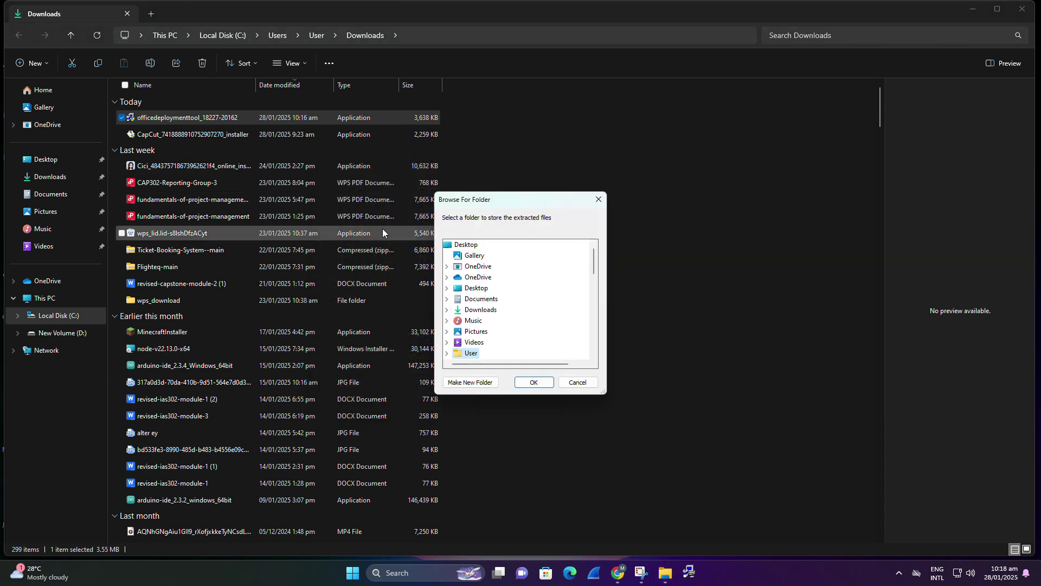
- Extract the deployment tool files into the Office2019 folder on the desktop and dismiss the completion notice
{"action": "scroll", "coordinate": [477, 309], "scroll_direction": "down", "scroll_amount": 1}
{"action": "scroll", "coordinate": [478, 309], "scroll_direction": "up", "scroll_amount": 1}
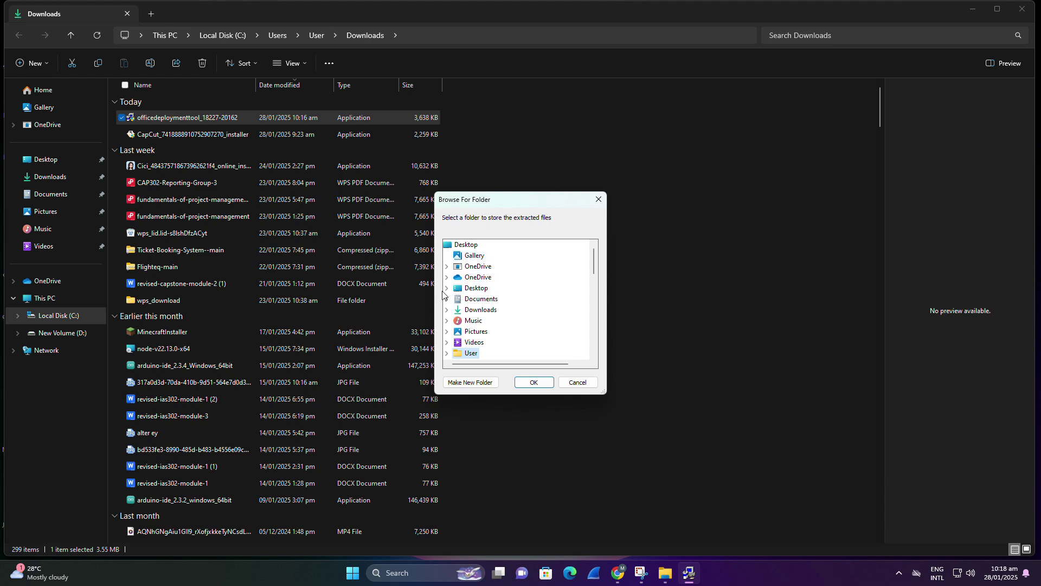
{"action": "left_click", "coordinate": [446, 288]}
{"action": "scroll", "coordinate": [520, 303], "scroll_direction": "down", "scroll_amount": 2}
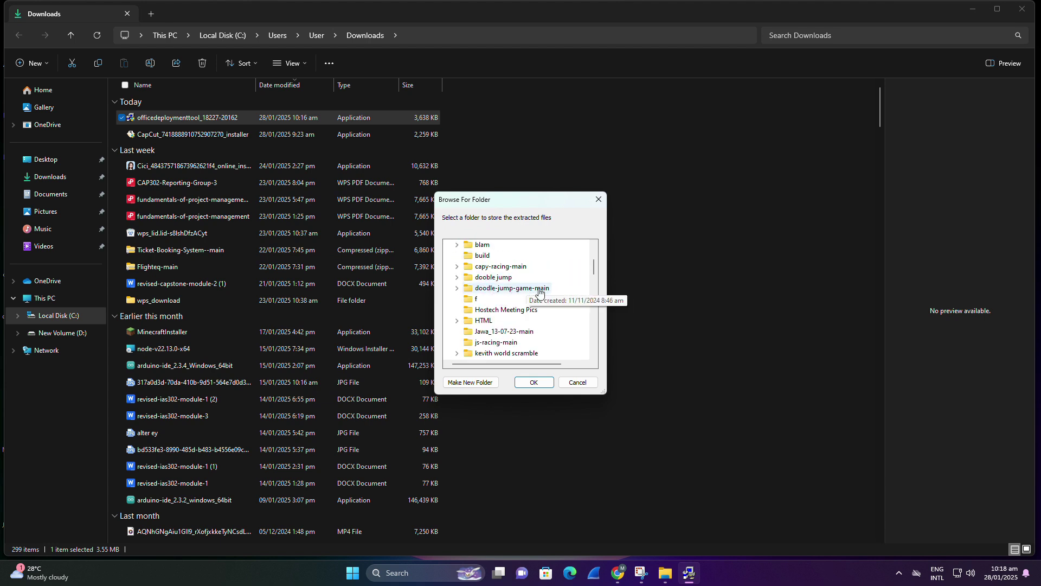
{"action": "scroll", "coordinate": [539, 293], "scroll_direction": "down", "scroll_amount": 1}
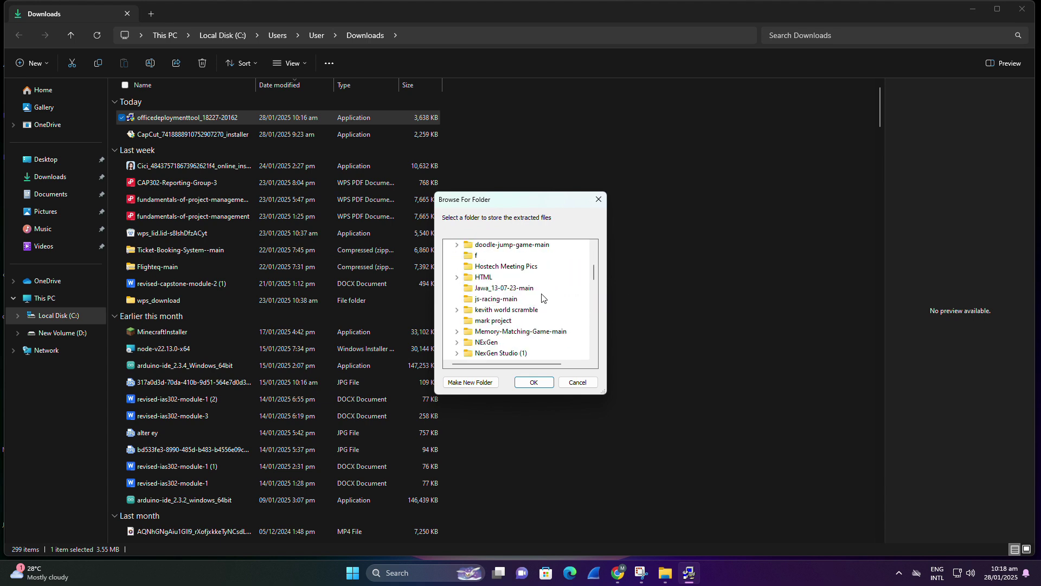
{"action": "left_click", "coordinate": [493, 320]}
{"action": "scroll", "coordinate": [508, 310], "scroll_direction": "down", "scroll_amount": 1}
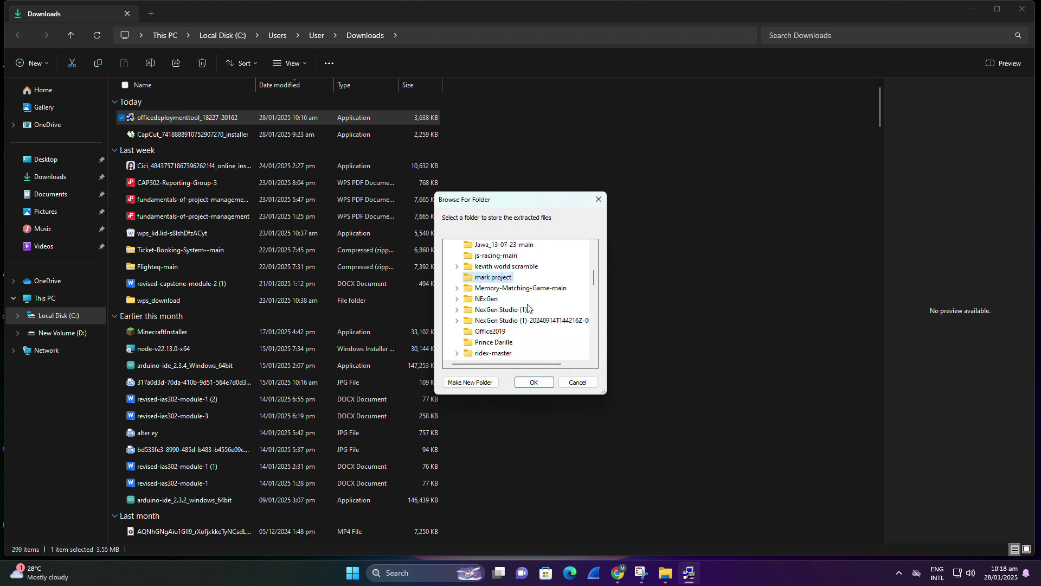
{"action": "left_click", "coordinate": [491, 331]}
{"action": "scroll", "coordinate": [504, 287], "scroll_direction": "down", "scroll_amount": 1}
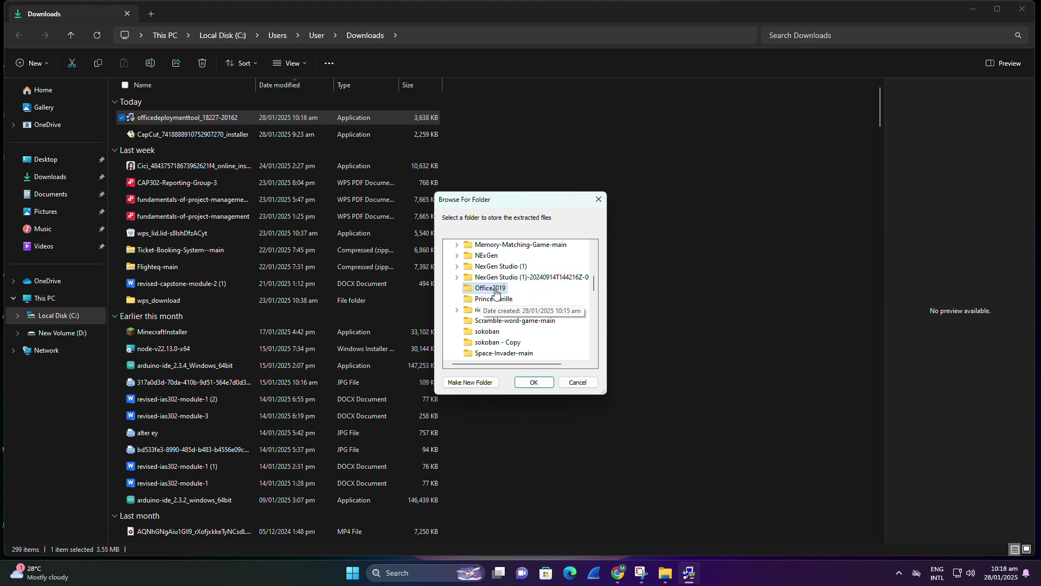
{"action": "left_click", "coordinate": [533, 382]}
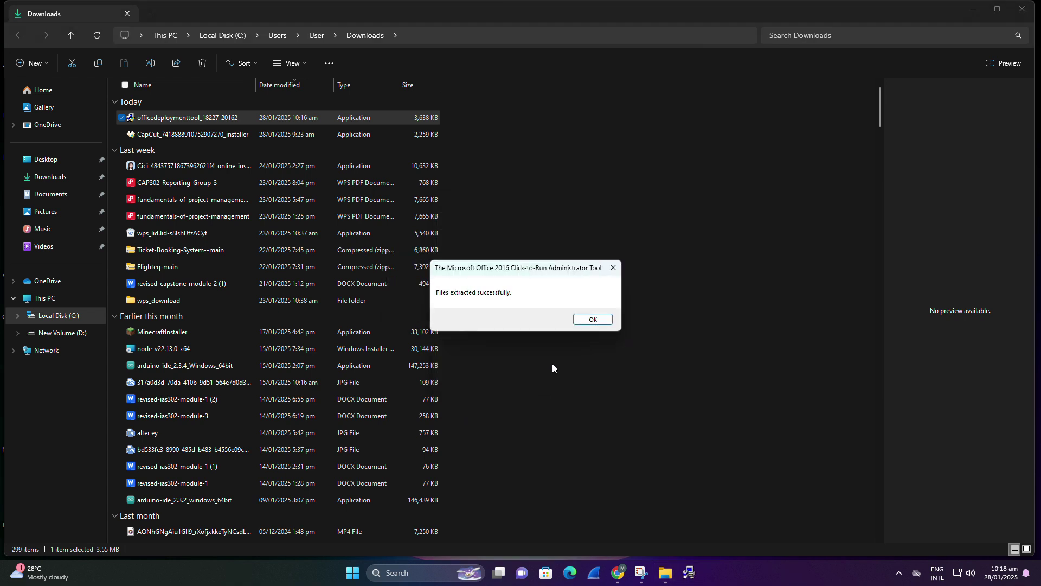
{"action": "left_click", "coordinate": [593, 320]}
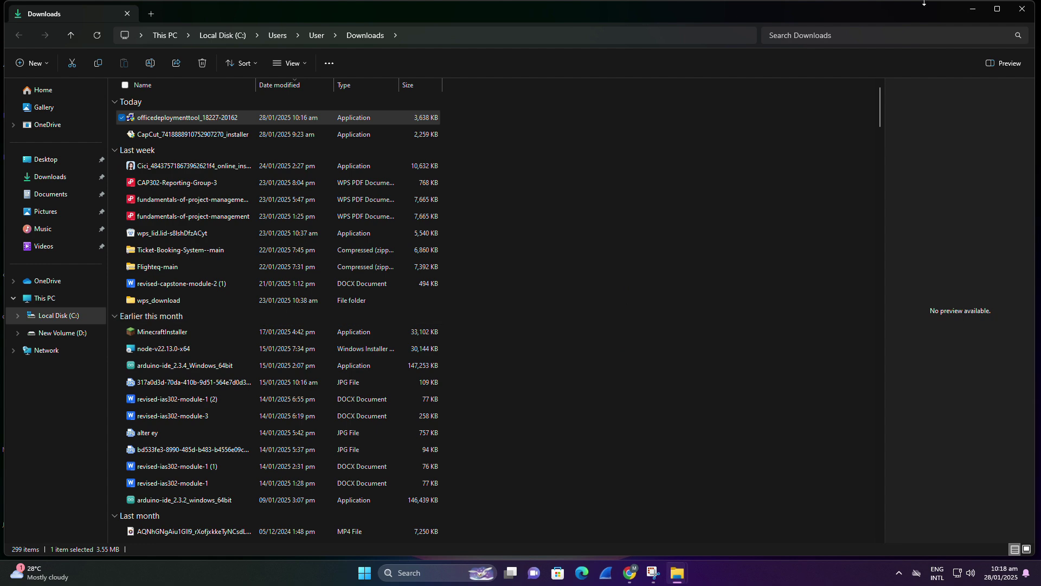
- Return to the desktop's Office2019 folder, refresh its contents and check its full path
{"action": "left_click", "coordinate": [975, 9]}
{"action": "left_click_drag", "start_coordinate": [382, 267], "coordinate": [262, 220]}
{"action": "right_click", "coordinate": [262, 220]}
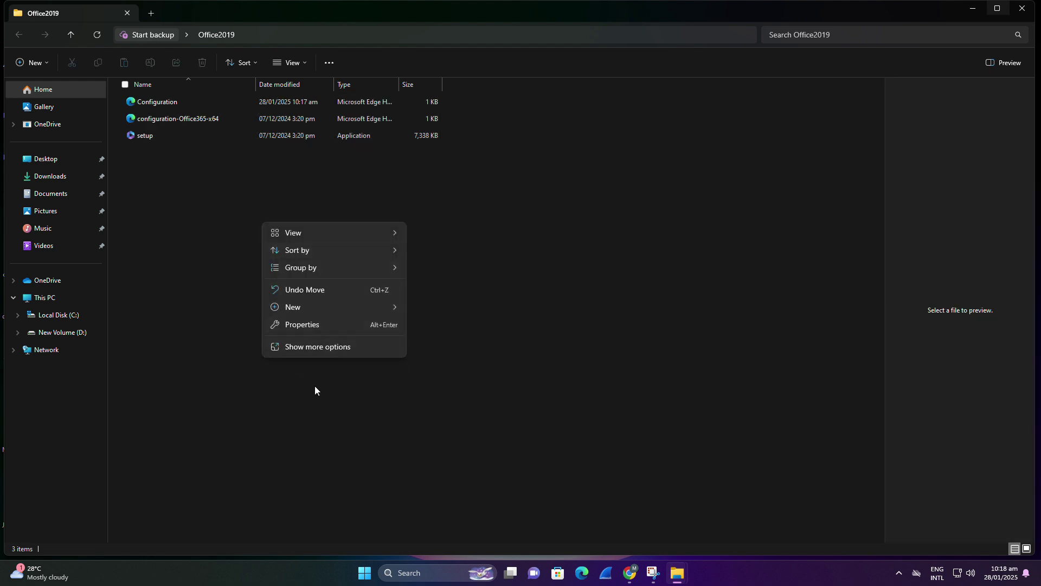
{"action": "left_click", "coordinate": [310, 349]}
{"action": "left_click", "coordinate": [300, 264]}
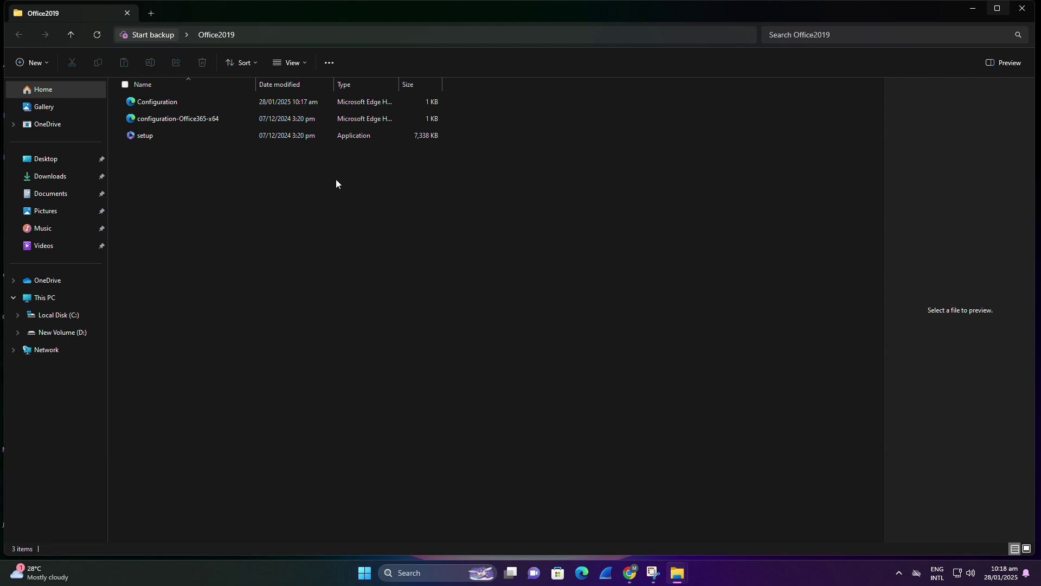
{"action": "left_click", "coordinate": [258, 32]}
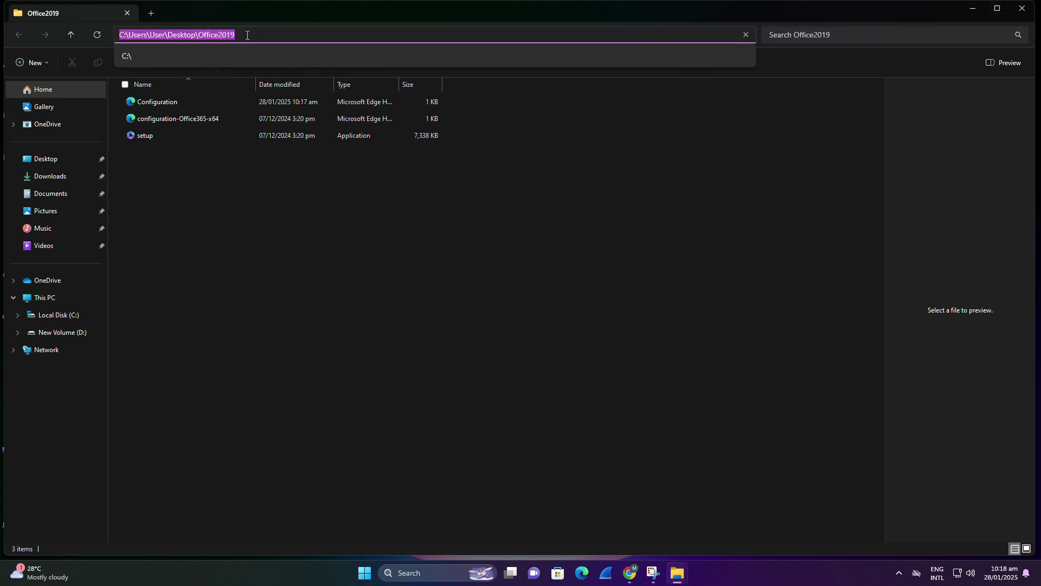
{"action": "left_click", "coordinate": [283, 203]}
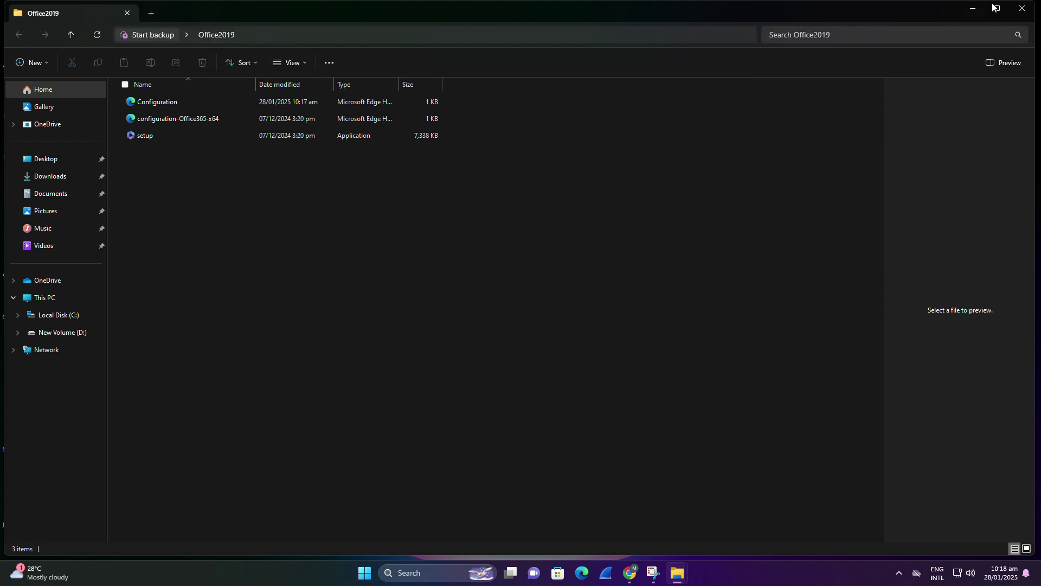
- Move the Office2019 folder from the desktop to the root of Local Disk (C:) and refresh the file list
{"action": "left_click", "coordinate": [1022, 8]}
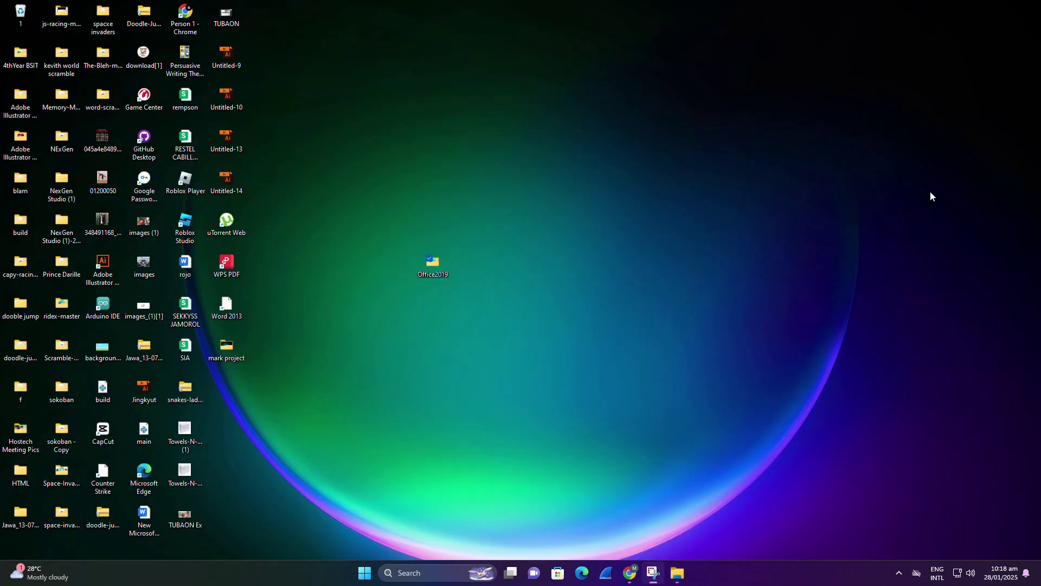
{"action": "right_click", "coordinate": [445, 262]}
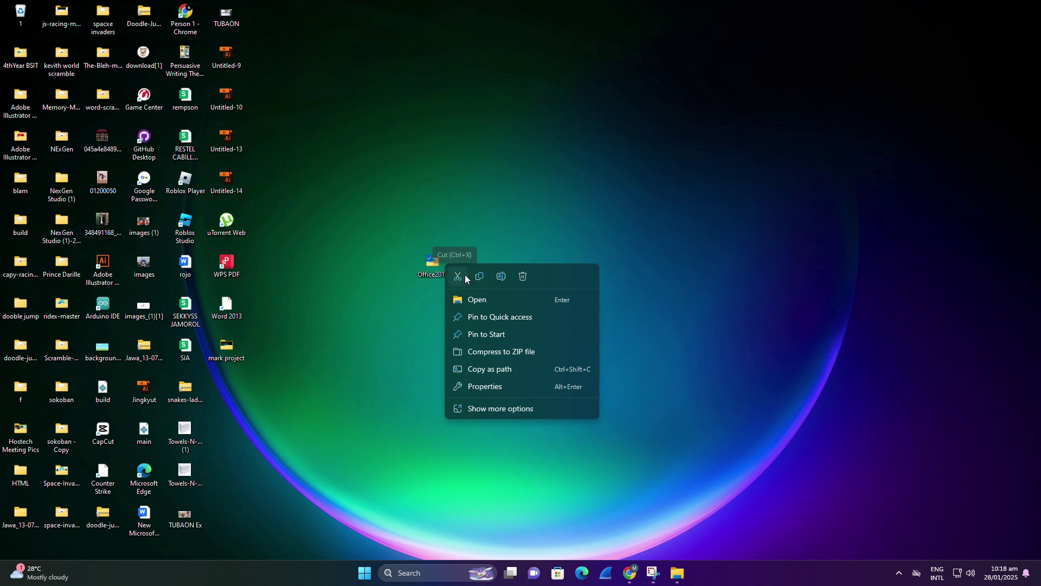
{"action": "left_click", "coordinate": [464, 277]}
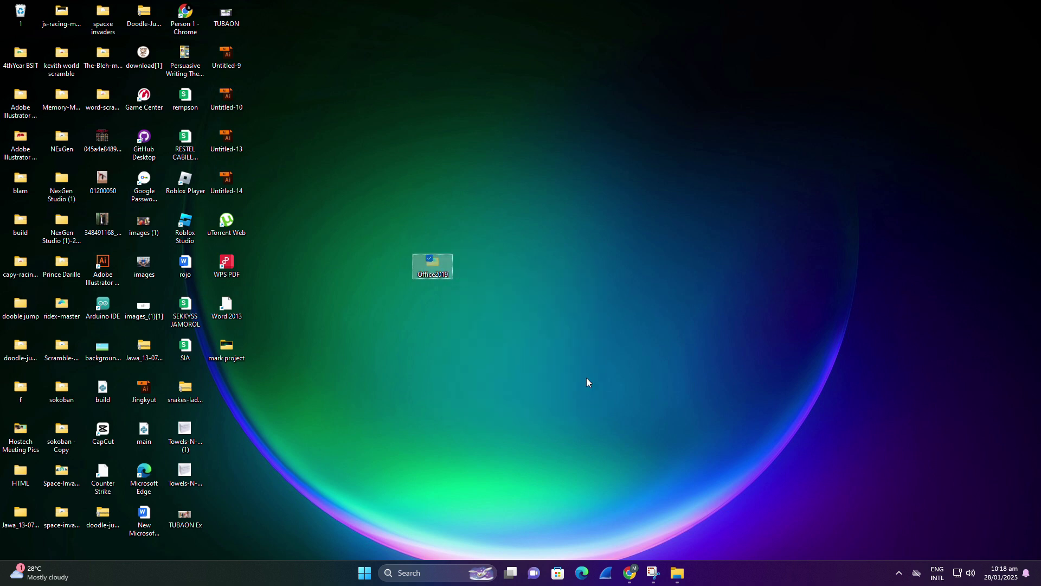
{"action": "left_click", "coordinate": [679, 574]}
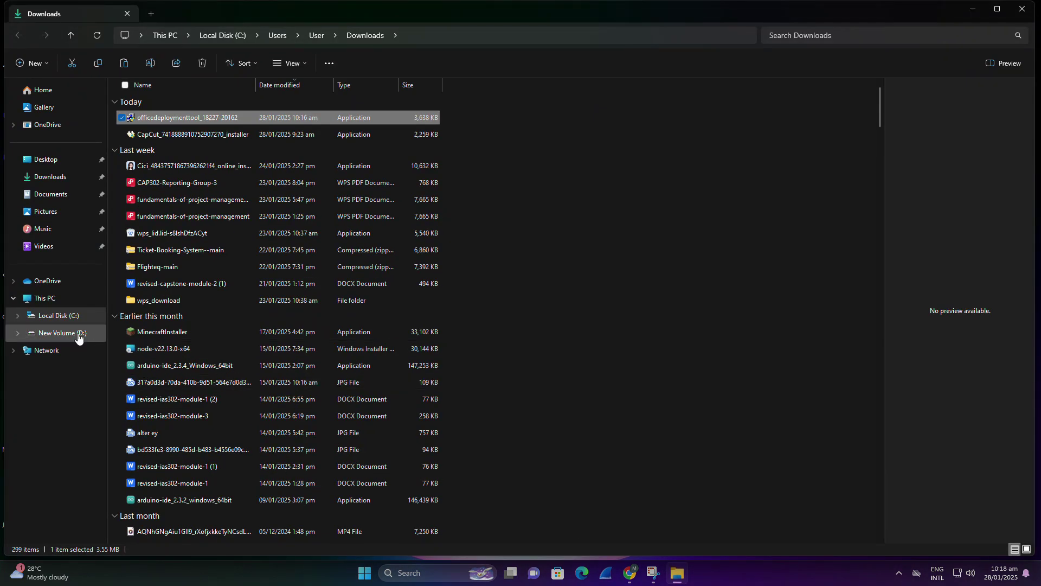
{"action": "left_click", "coordinate": [60, 316]}
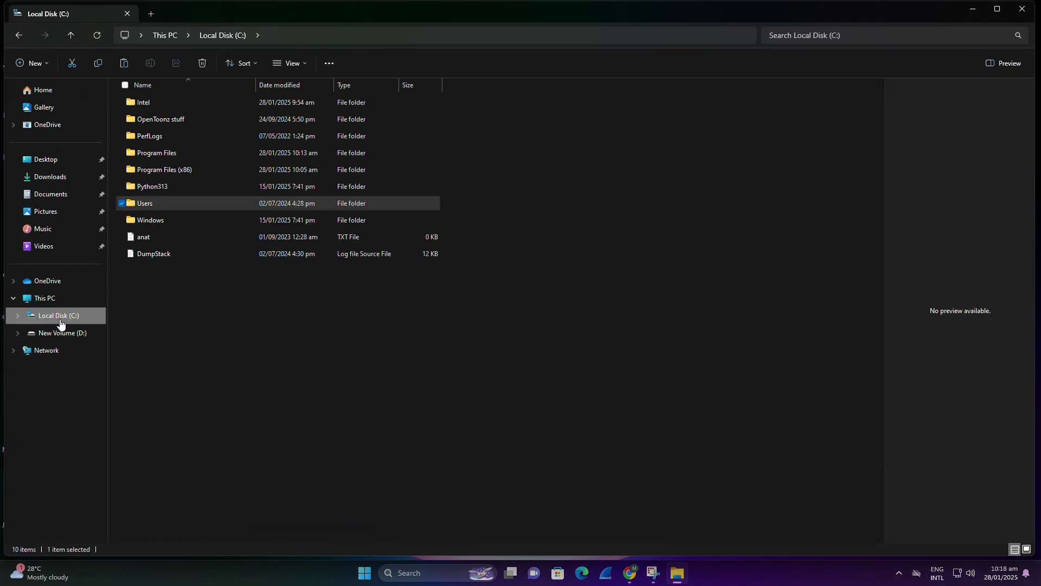
{"action": "right_click", "coordinate": [190, 293]}
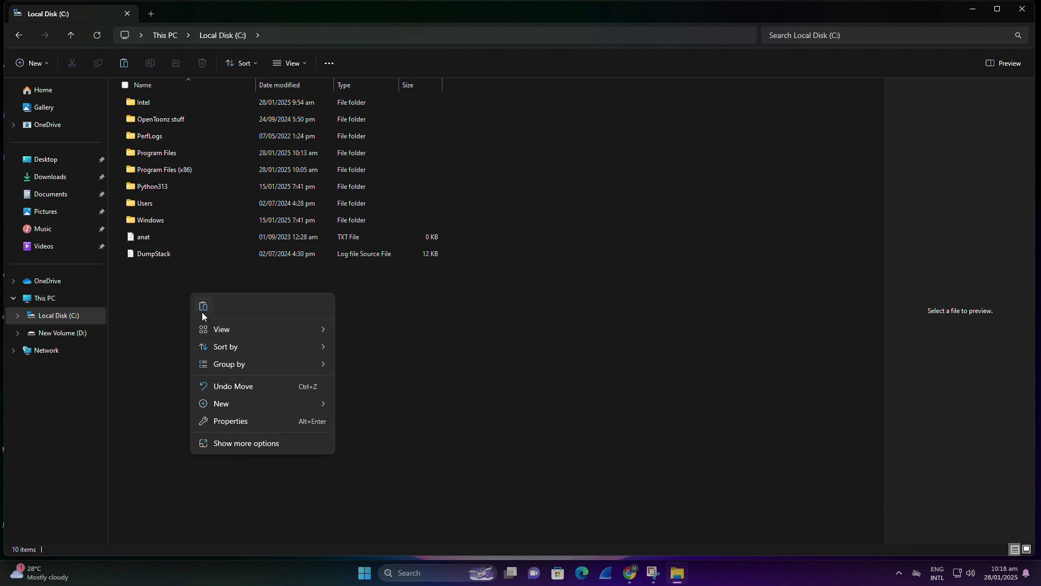
{"action": "left_click", "coordinate": [204, 307]}
{"action": "right_click", "coordinate": [307, 318]}
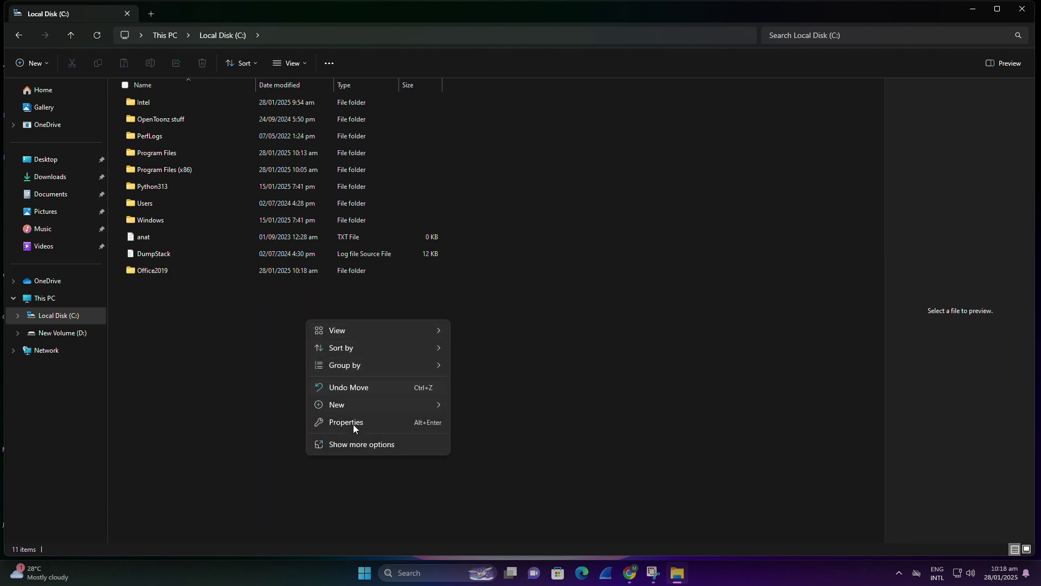
{"action": "left_click", "coordinate": [334, 447]}
{"action": "left_click", "coordinate": [317, 358]}
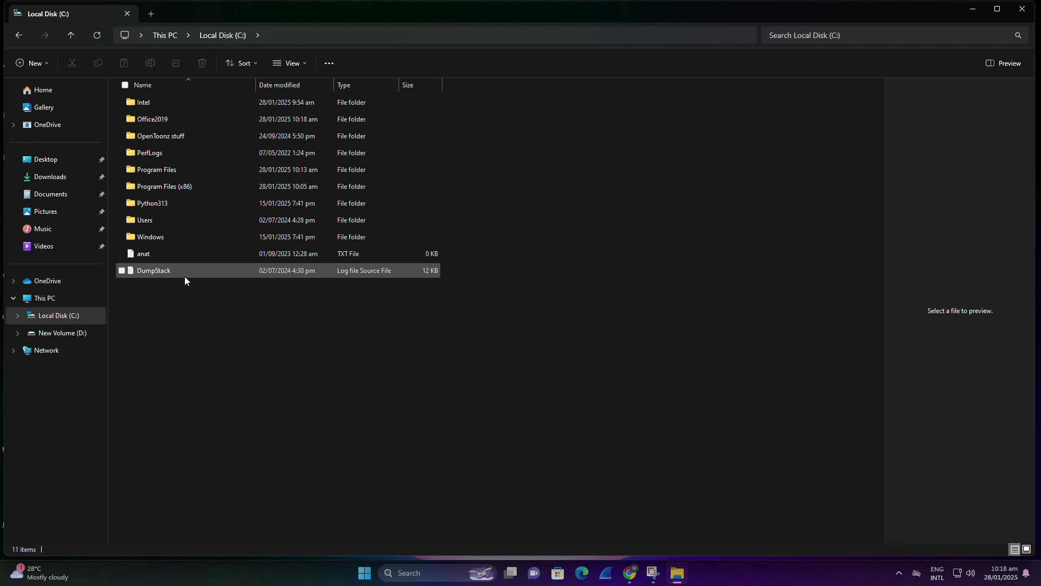
- Open the Office2019 folder on Local Disk (C:) and copy its full path, C:\Office2019
{"action": "double_click", "coordinate": [199, 117]}
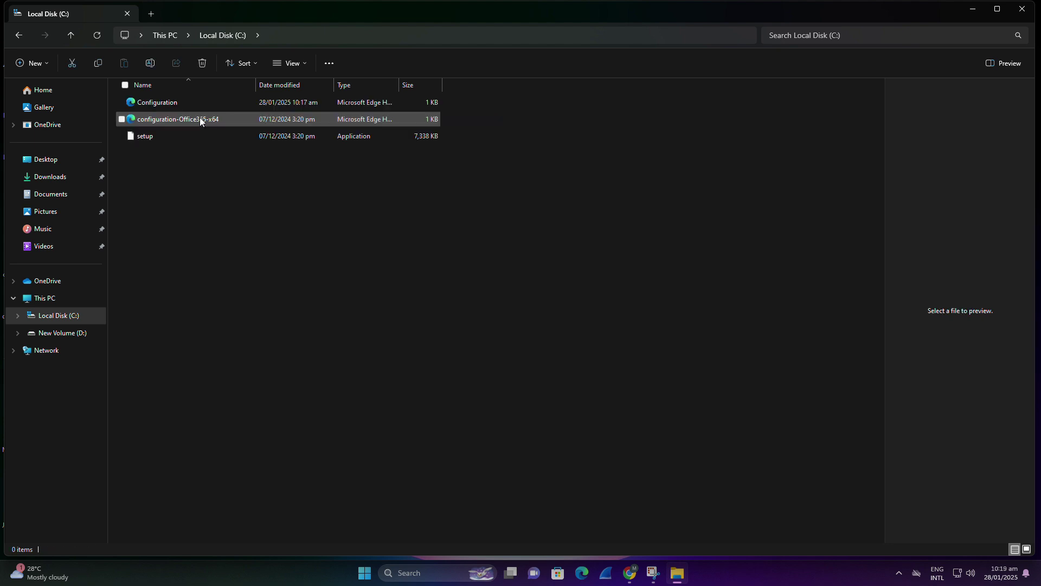
{"action": "left_click", "coordinate": [325, 30]}
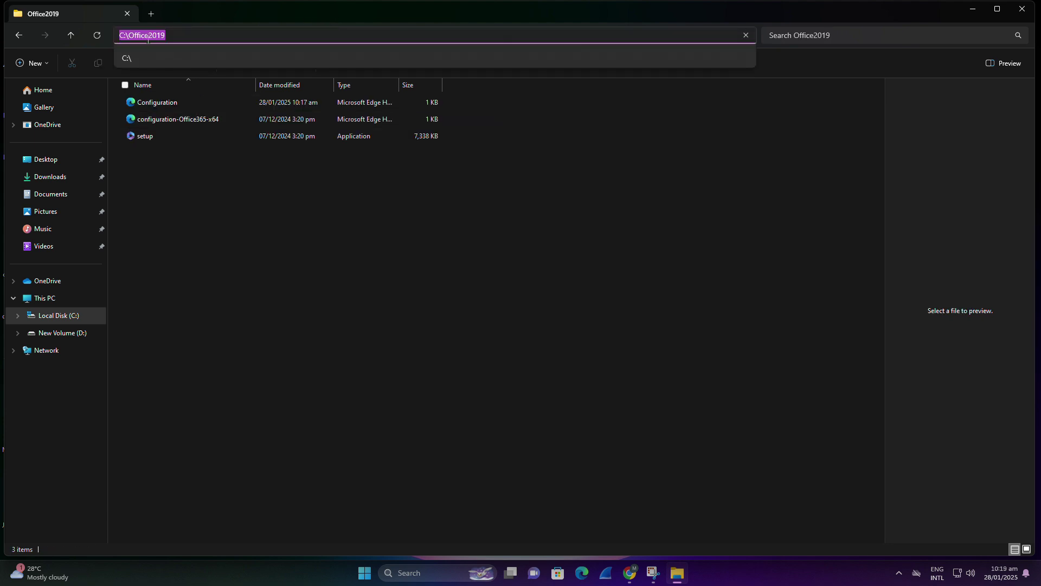
{"action": "right_click", "coordinate": [142, 35]}
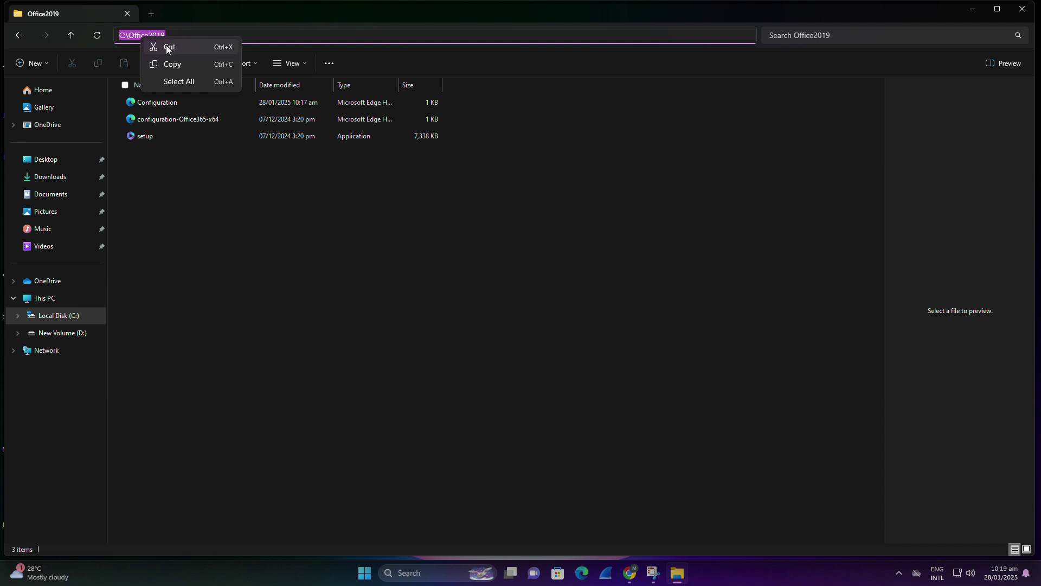
{"action": "left_click", "coordinate": [184, 64]}
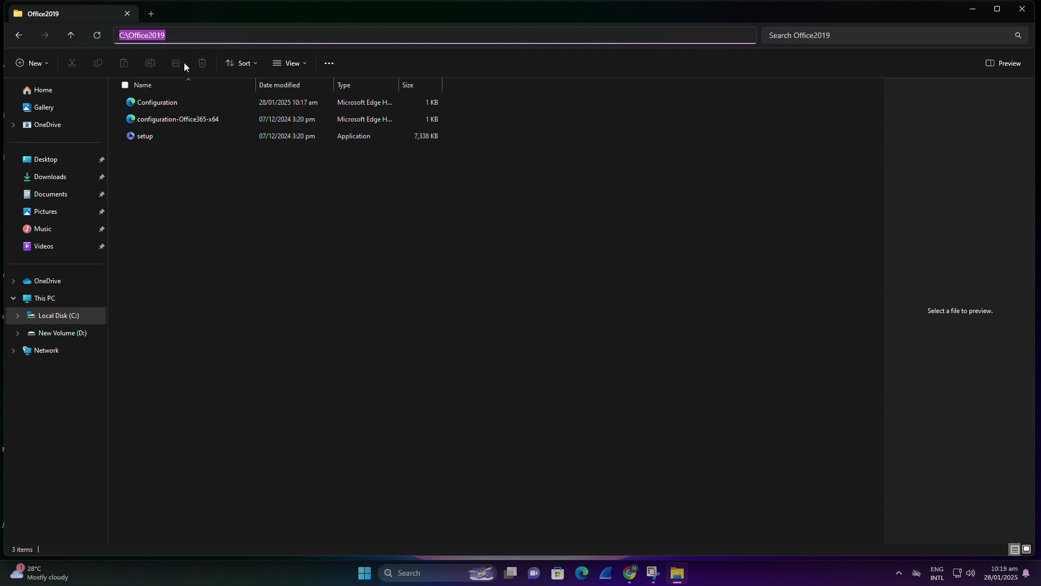
{"action": "left_click", "coordinate": [188, 181]}
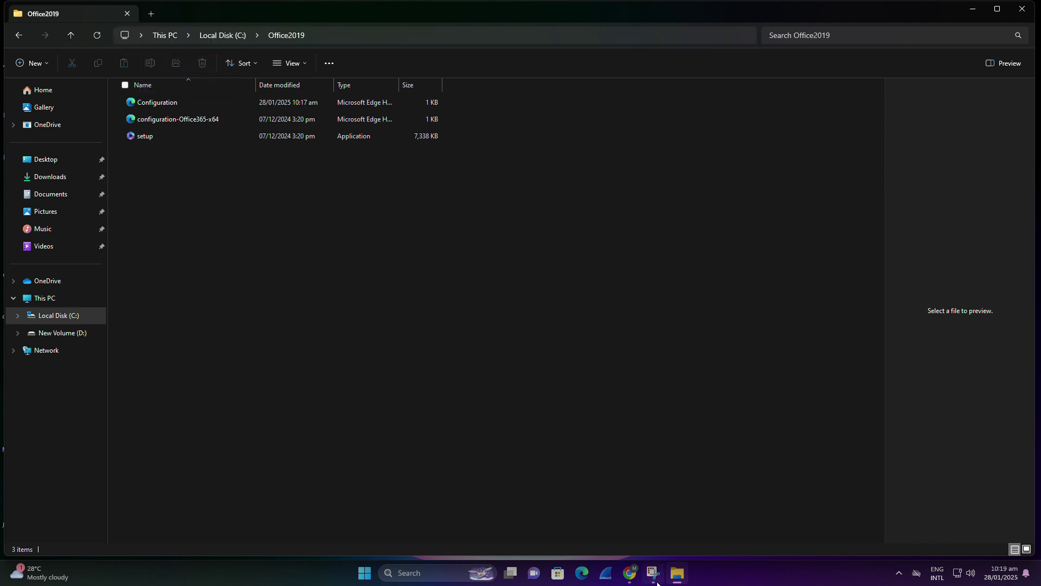
- Search Windows for cmd and run Command Prompt as administrator
{"action": "left_click", "coordinate": [443, 574]}
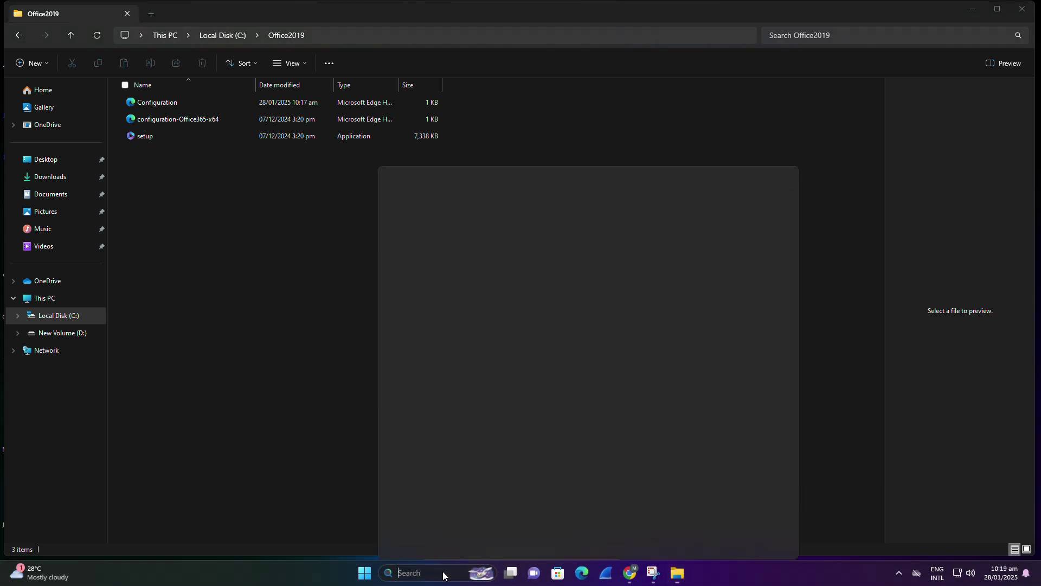
{"action": "type", "text": "cmd"}
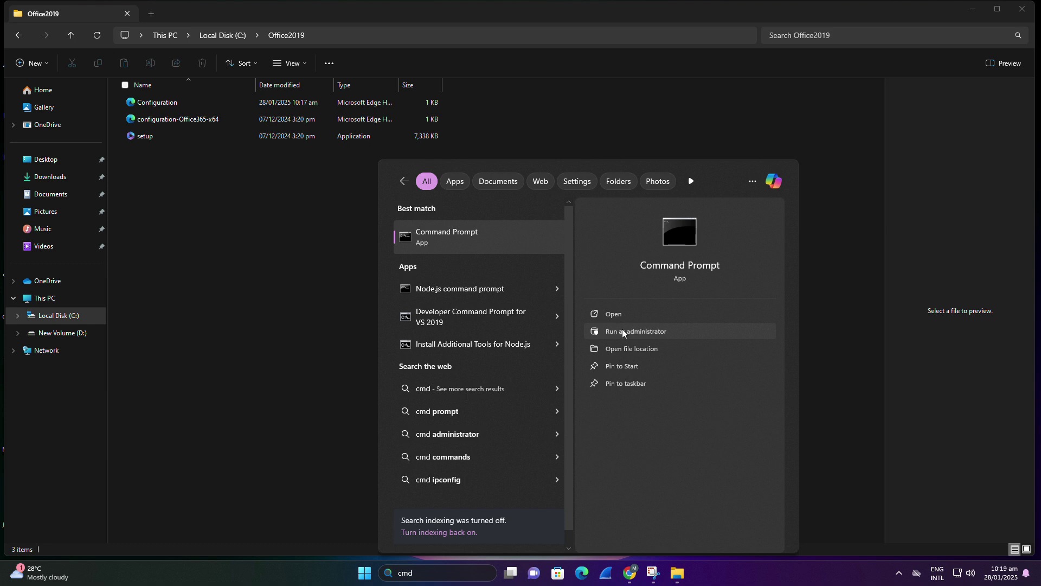
{"action": "left_click", "coordinate": [663, 331]}
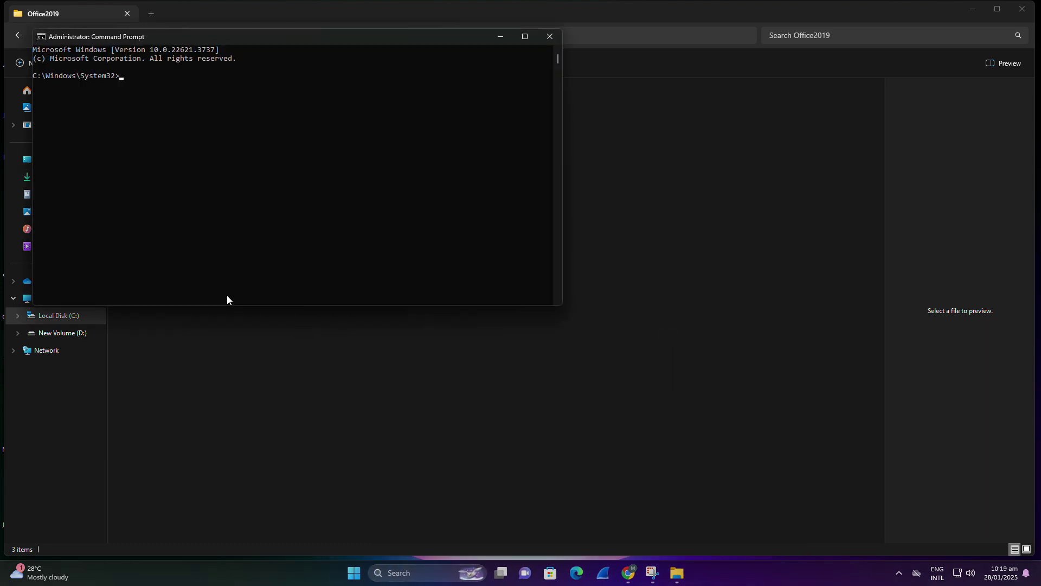
- Change the working directory to C:\Office2019 and begin the installation command with setup.exe, without running it
{"action": "type", "text": "cd "}
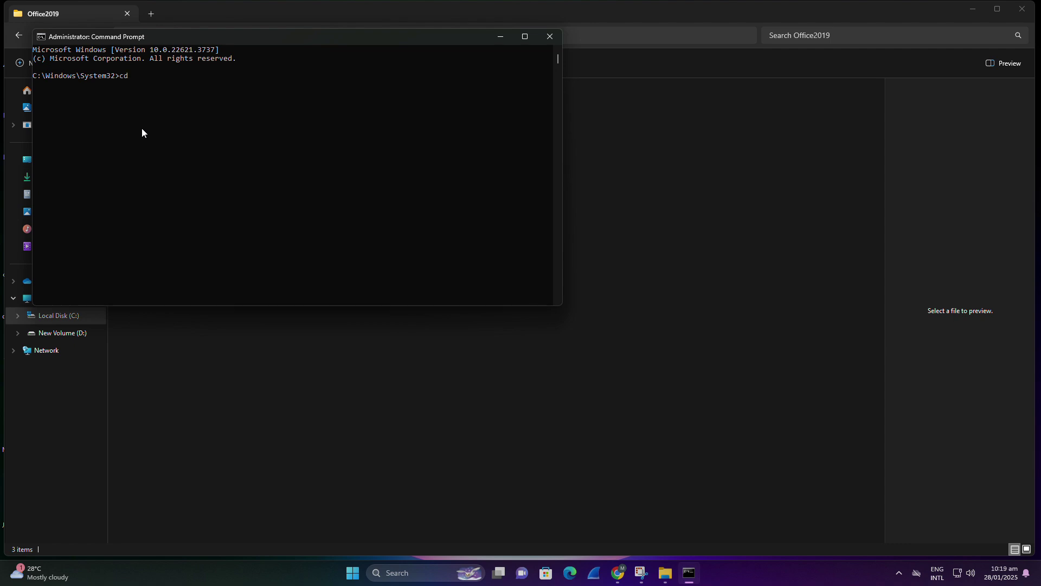
{"action": "type", "text": "C:\\Office2019"}
{"action": "key", "text": "Return"}
{"action": "type", "text": "setup.exe"}
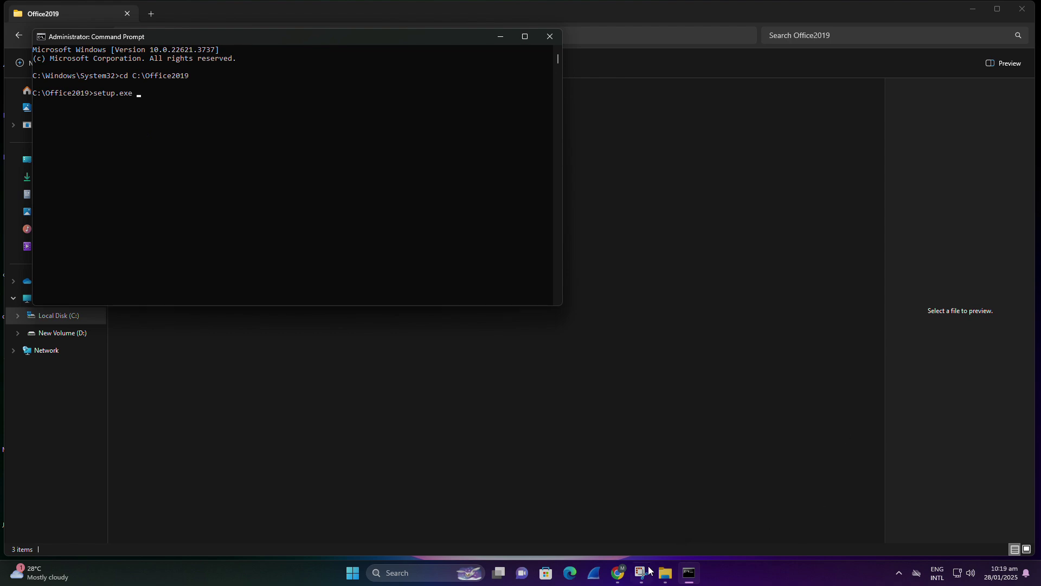
- Switch to Chrome, search Google for "deploy office 2024" in a new tab and open Microsoft Learn's Deploy Office LTSC 2024 article
{"action": "left_click", "coordinate": [628, 580]}
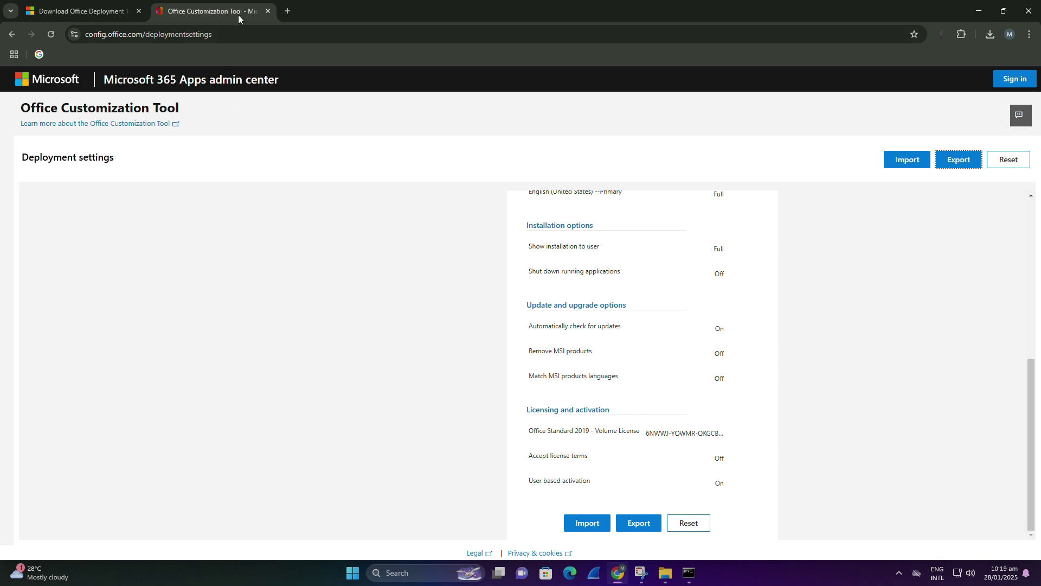
{"action": "left_click", "coordinate": [283, 12]}
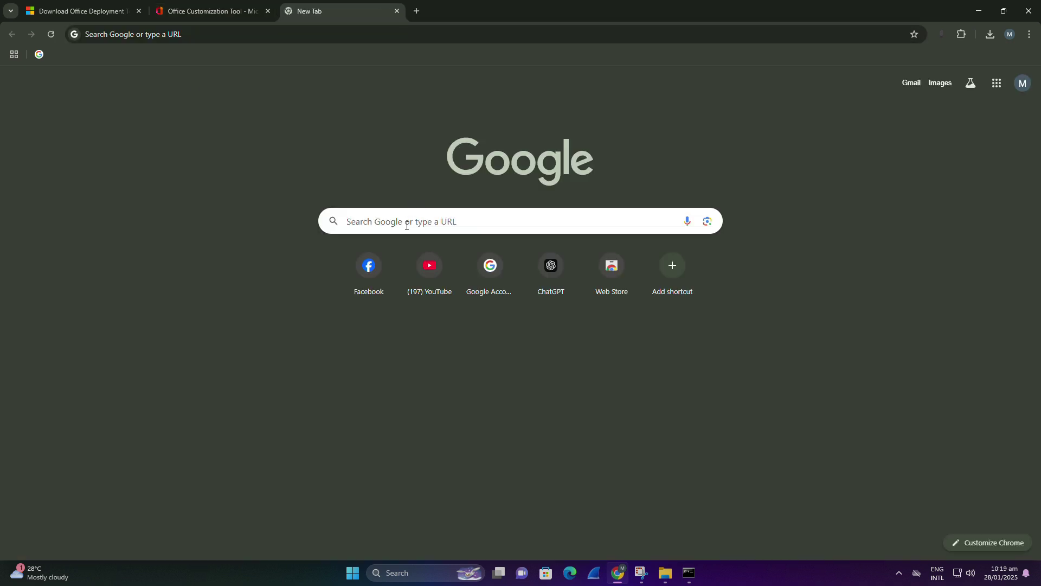
{"action": "left_click", "coordinate": [406, 224]}
{"action": "left_click", "coordinate": [372, 294]}
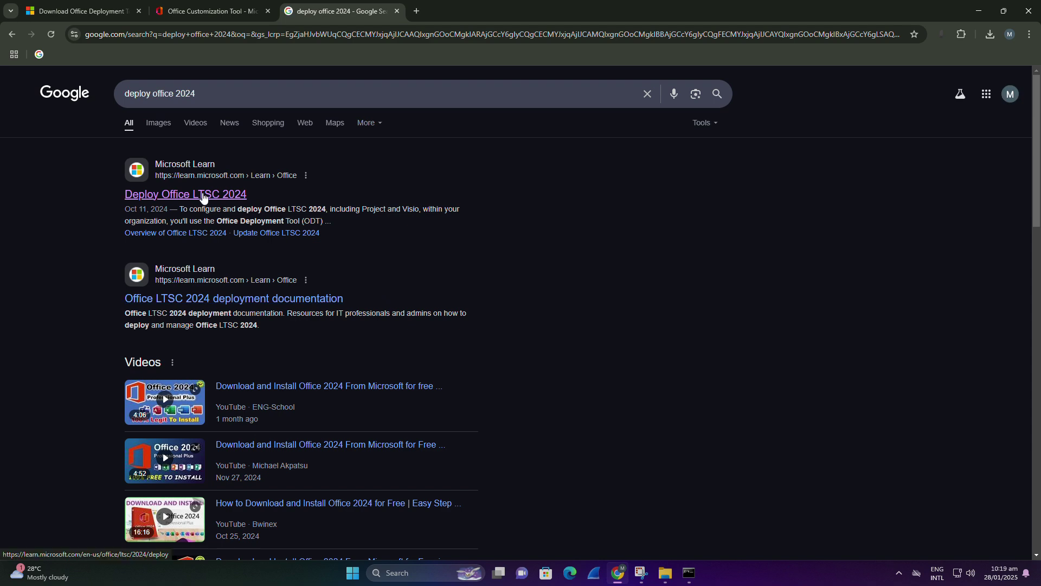
{"action": "left_click", "coordinate": [213, 196]}
- Find the section on installing with the Office Deployment Tool and copy the command "setup /configure configuration.xml"
{"action": "scroll", "coordinate": [423, 239], "scroll_direction": "down", "scroll_amount": 15}
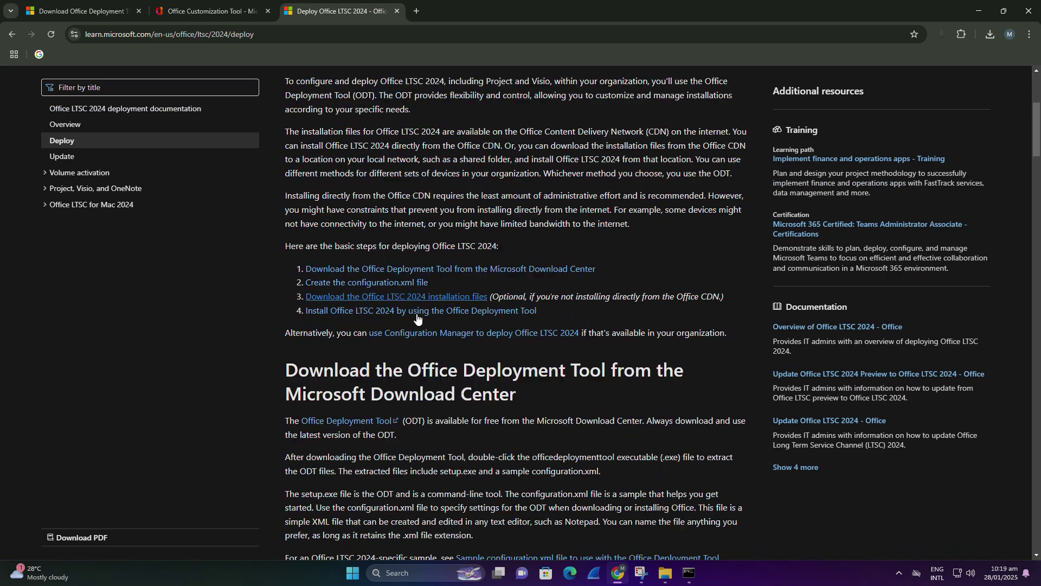
{"action": "scroll", "coordinate": [435, 324], "scroll_direction": "down", "scroll_amount": 20}
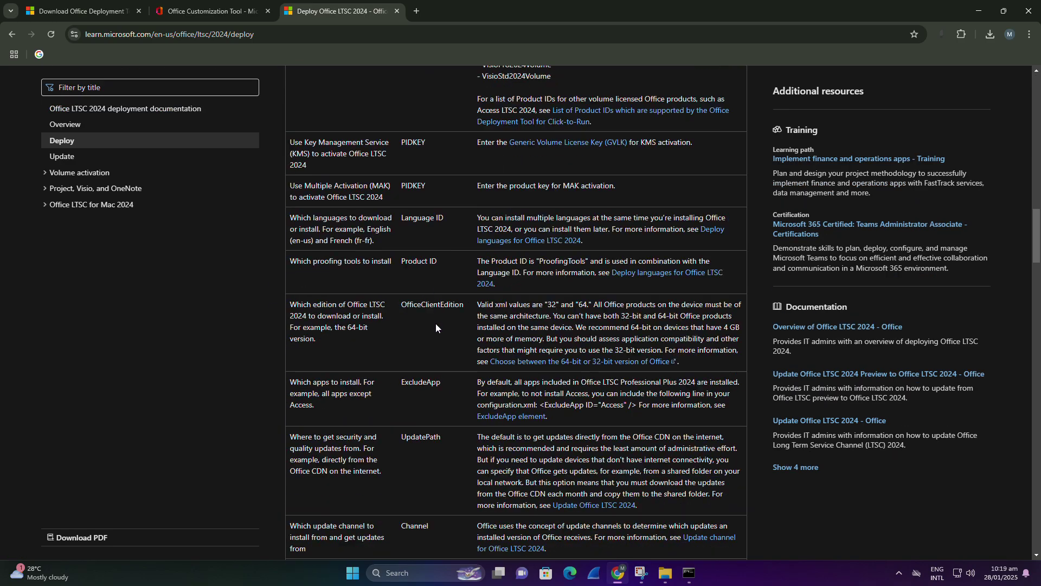
{"action": "scroll", "coordinate": [437, 324], "scroll_direction": "down", "scroll_amount": 6}
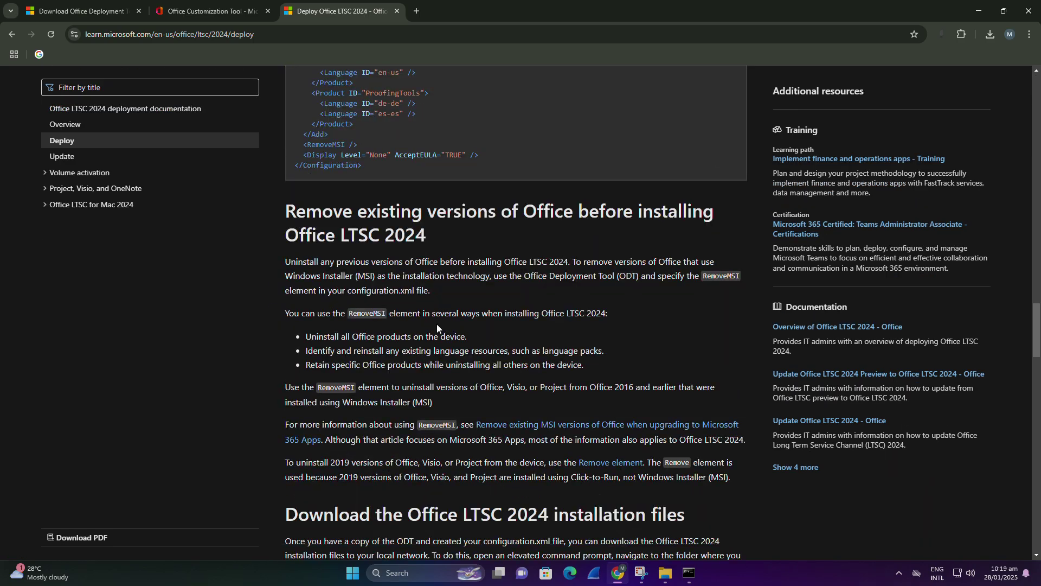
{"action": "scroll", "coordinate": [432, 325], "scroll_direction": "down", "scroll_amount": 8}
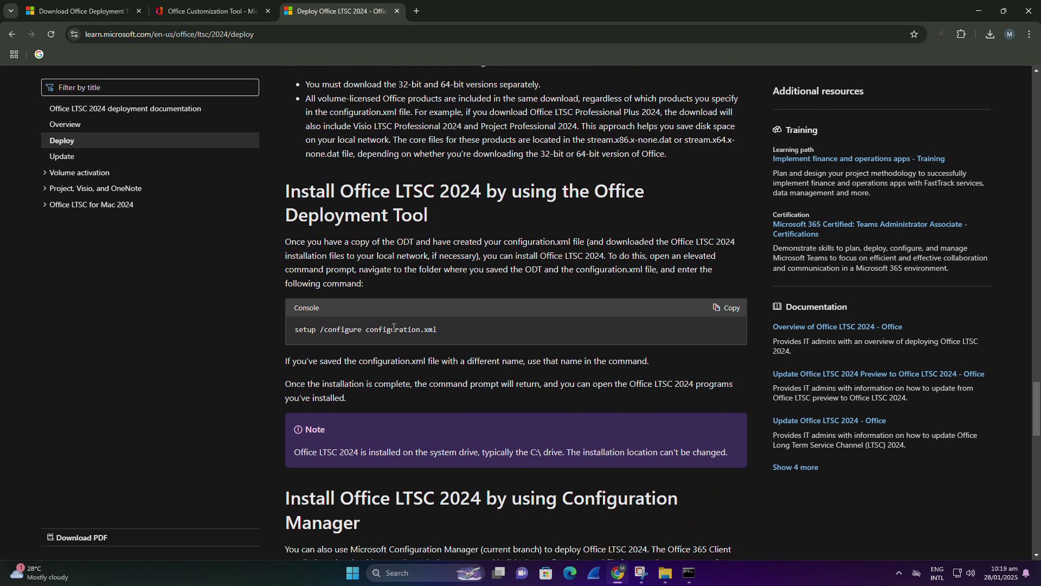
{"action": "left_click_drag", "start_coordinate": [438, 329], "coordinate": [294, 329]}
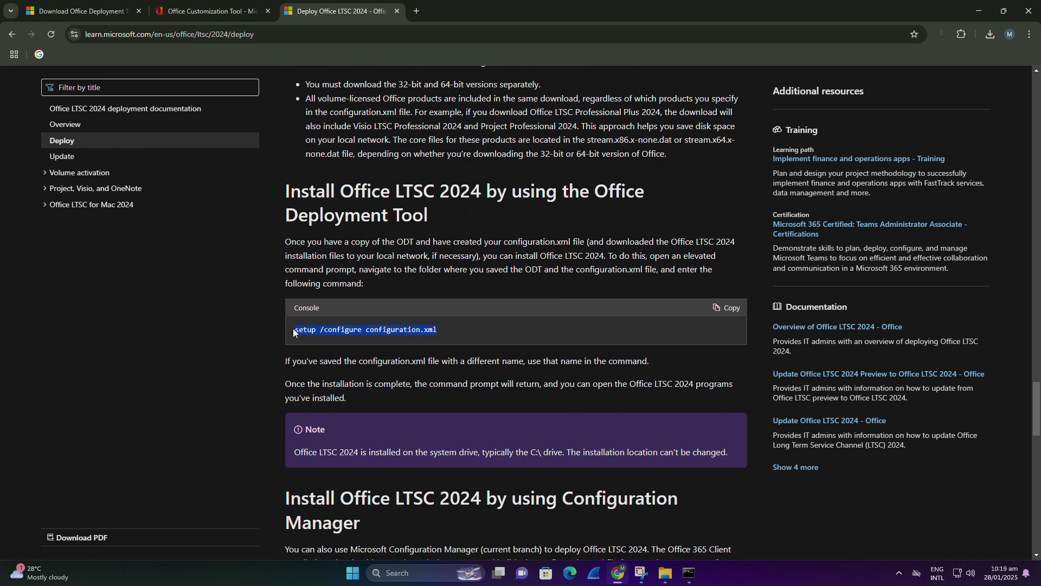
{"action": "right_click", "coordinate": [310, 331]}
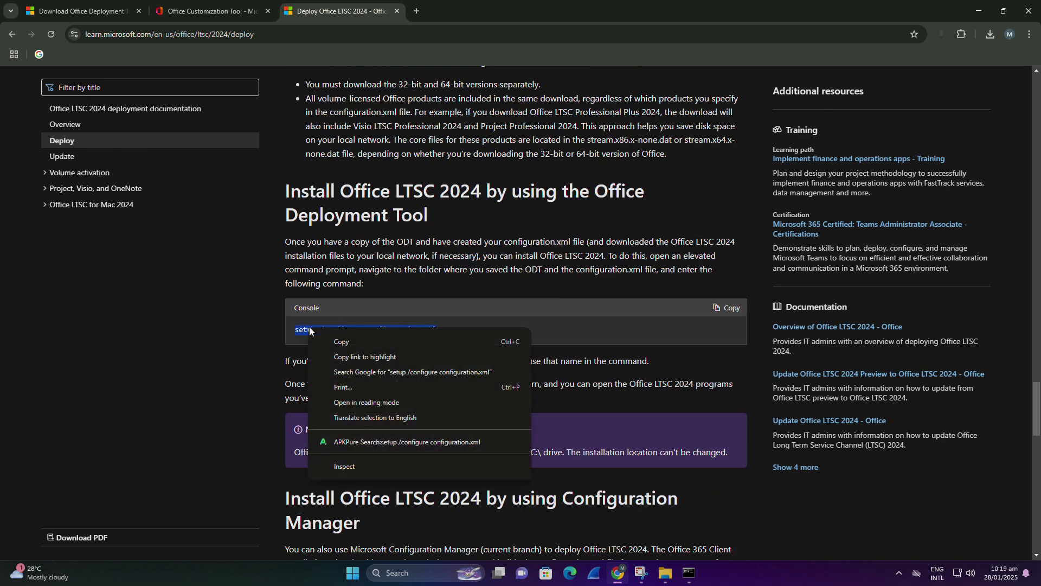
{"action": "left_click", "coordinate": [350, 338]}
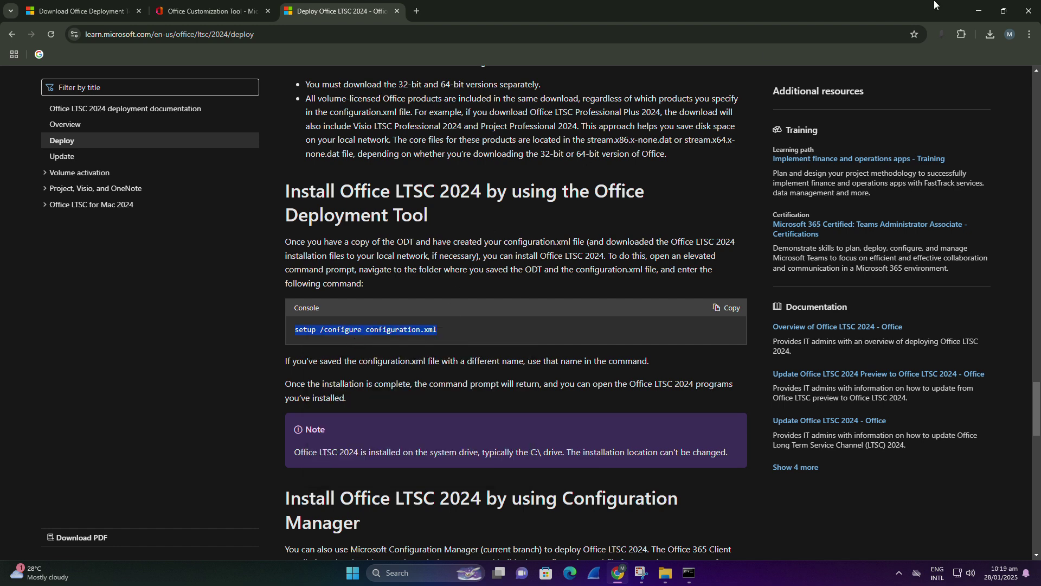
- Return to Command Prompt, paste the copied command and edit the line to read "setup.exe /configure configuration.xml"
{"action": "key", "text": "alt+Tab"}
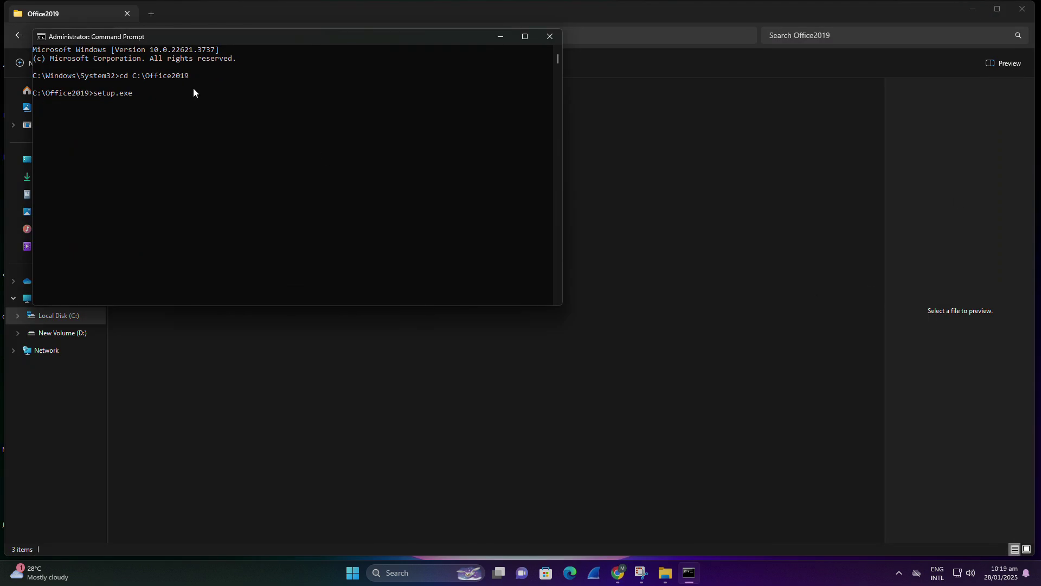
{"action": "left_click_drag", "start_coordinate": [153, 93], "coordinate": [96, 96]}
{"action": "left_click", "coordinate": [96, 97]}
{"action": "right_click", "coordinate": [95, 97]}
{"action": "key", "text": "Left"}
{"action": "key", "text": "BackSpace"}
{"action": "key", "text": "BackSpace"}
{"action": "key", "text": "BackSpace"}
{"action": "key", "text": "BackSpace"}
{"action": "key", "text": "Delete"}
{"action": "left_click", "coordinate": [286, 95]}
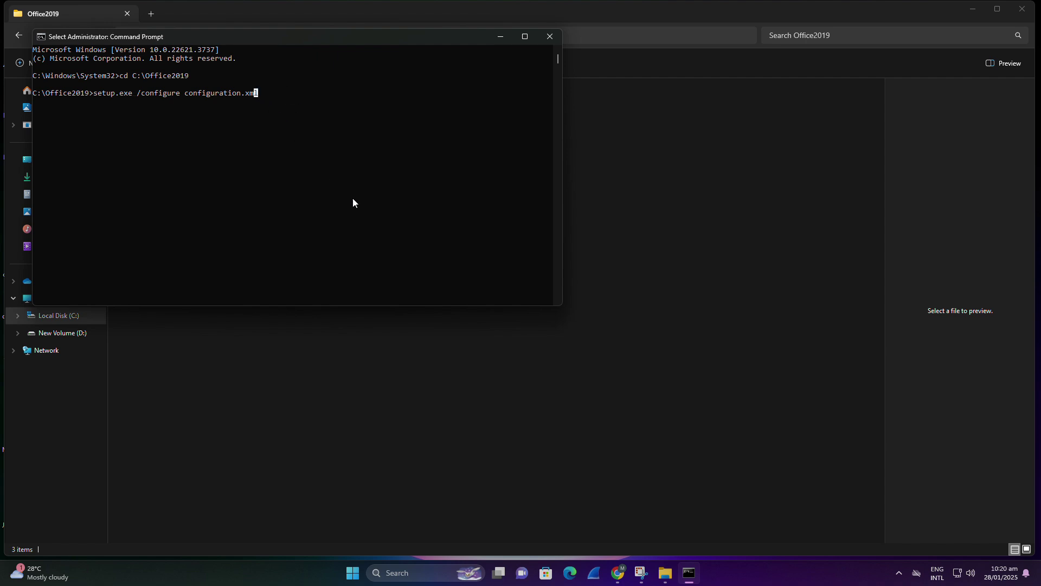
{"action": "key", "text": "Escape"}
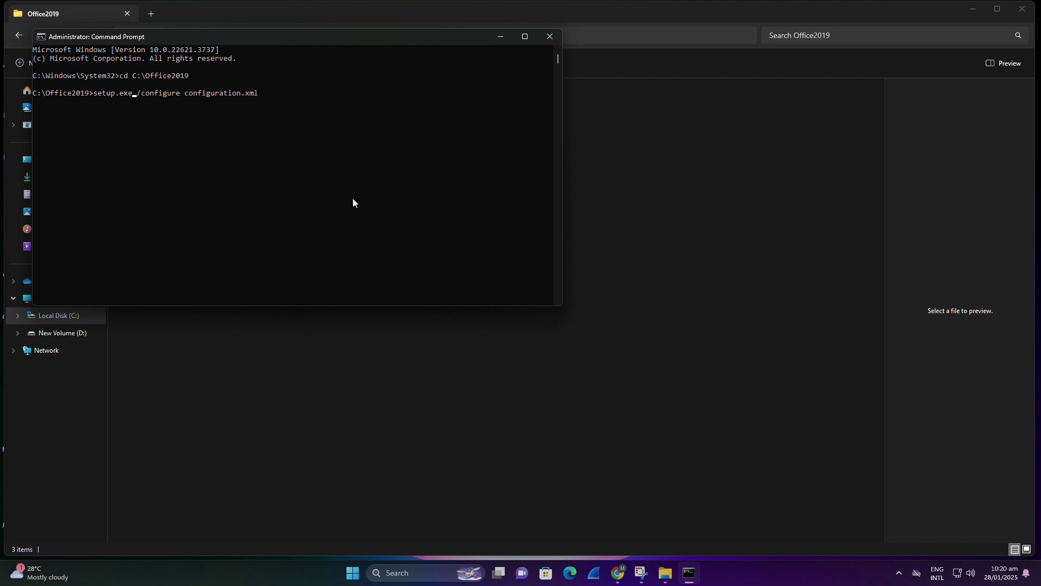